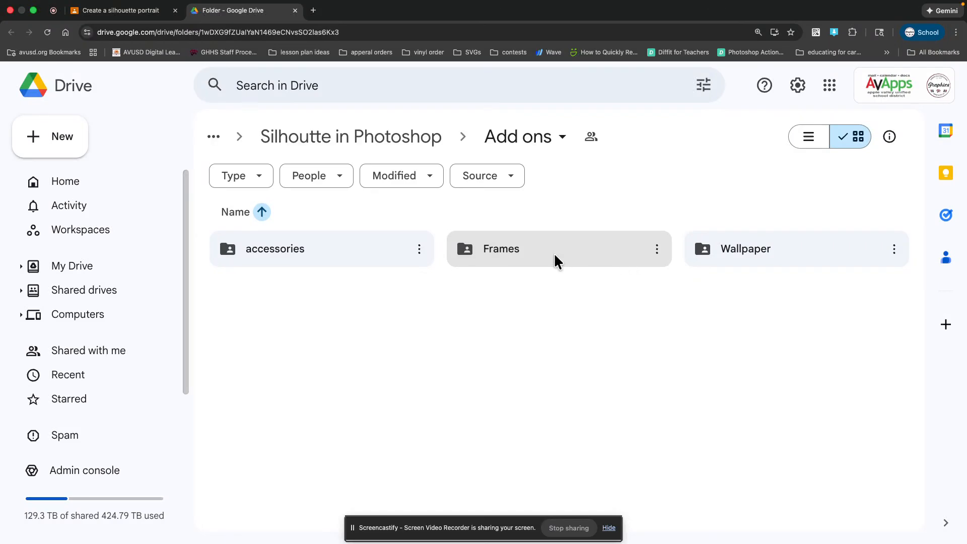
Look through the contents of the Wallpaper and accessories folders inside Add ons, returning to Add ons.
double_click(759, 249)
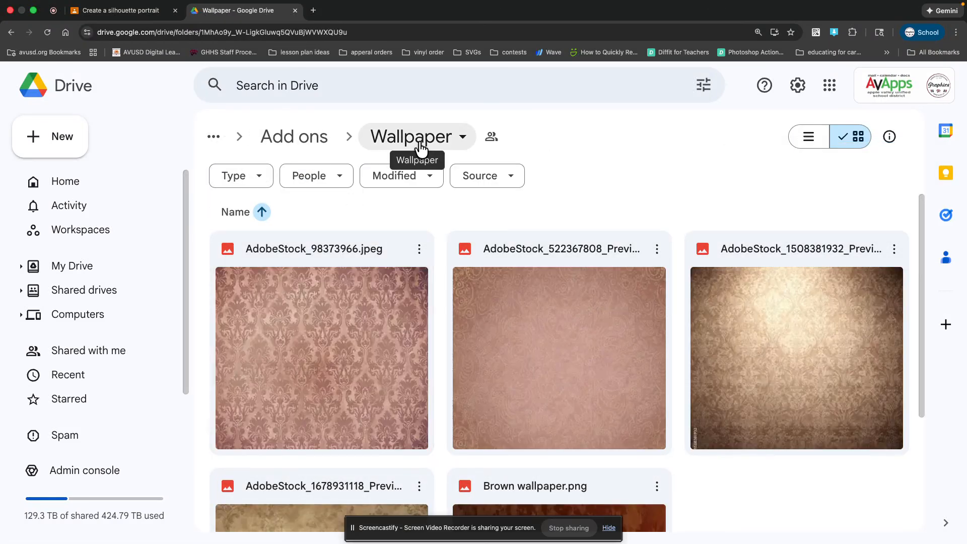
left_click(313, 147)
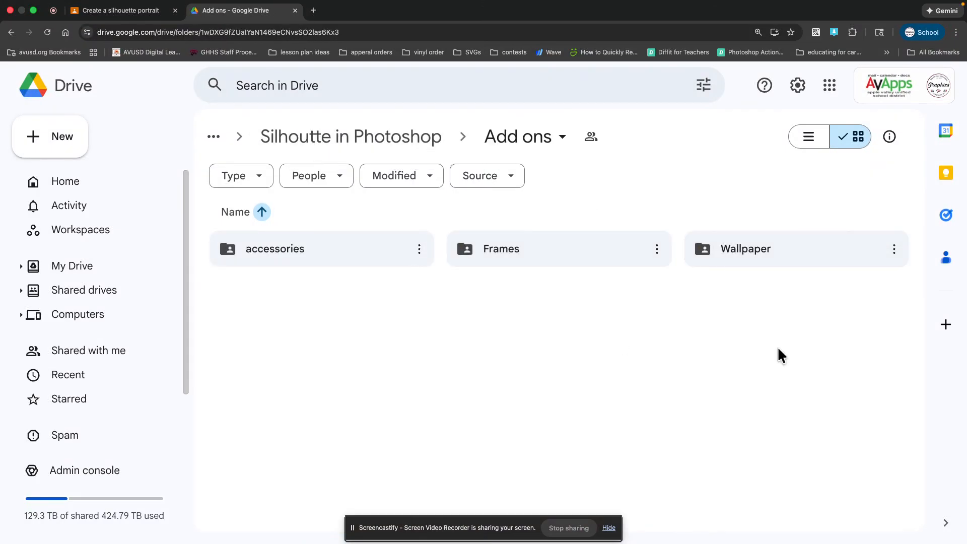
double_click(317, 268)
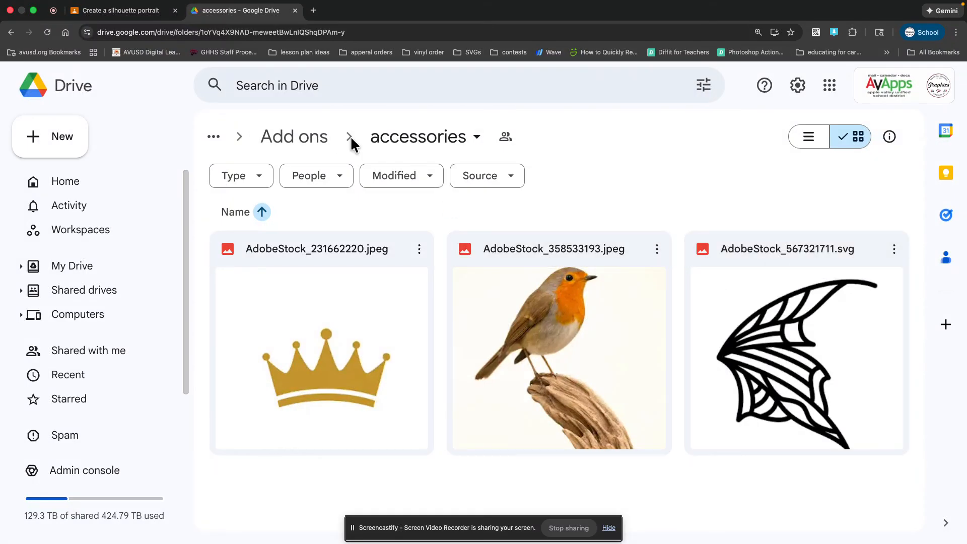
left_click(312, 136)
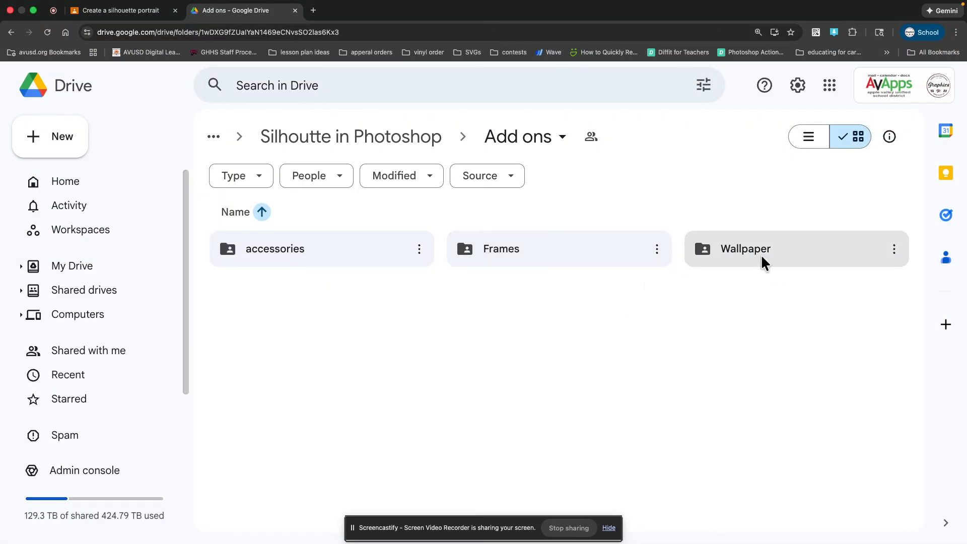
left_click(727, 256)
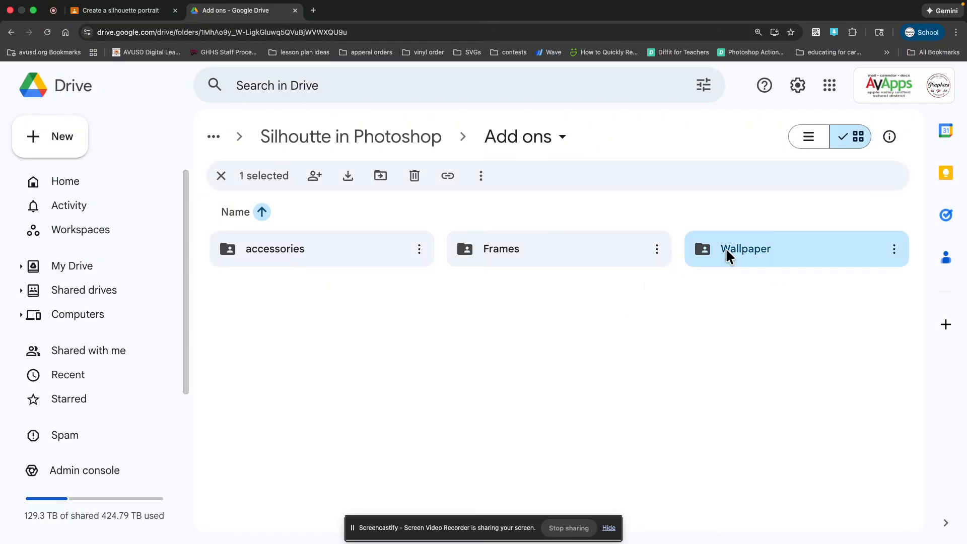
double_click(728, 256)
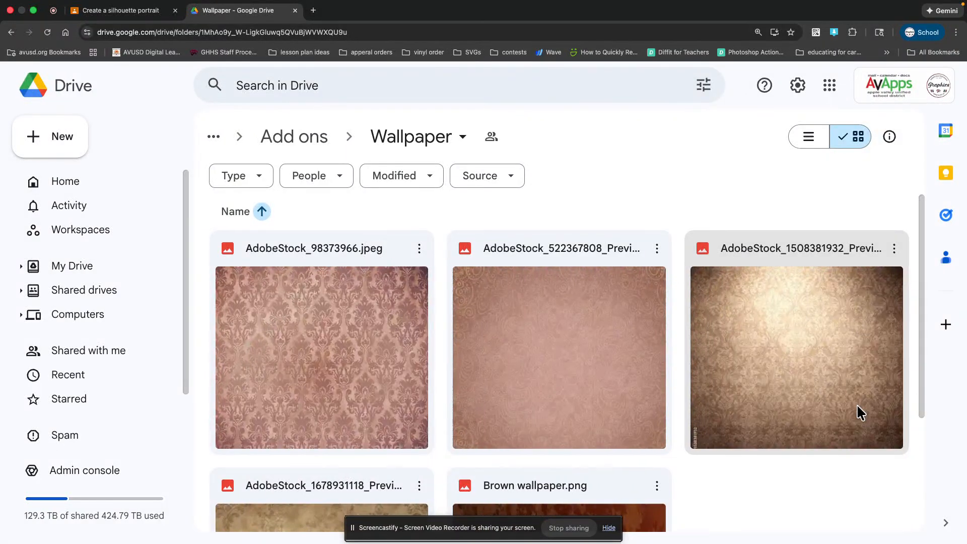
scroll(859, 406, "down", 3)
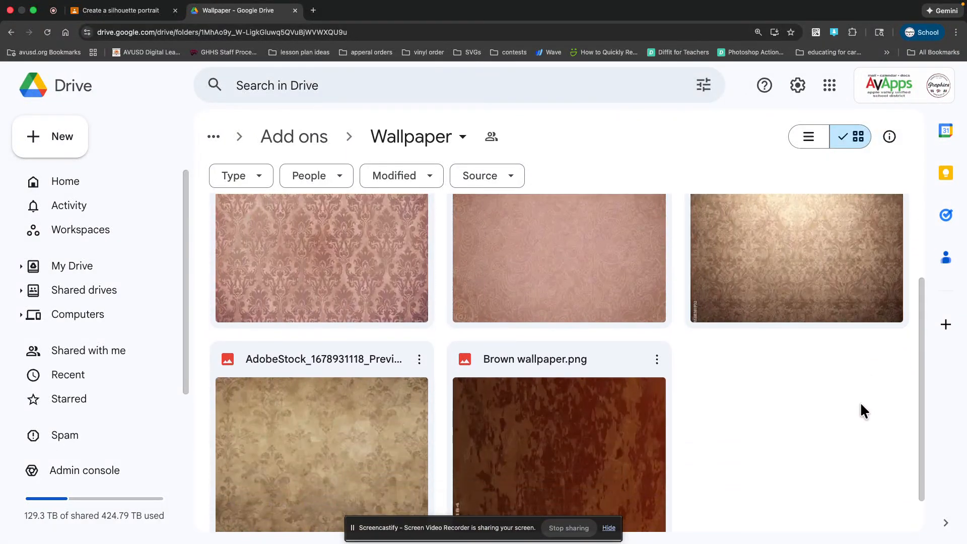
scroll(492, 302, "up", 3)
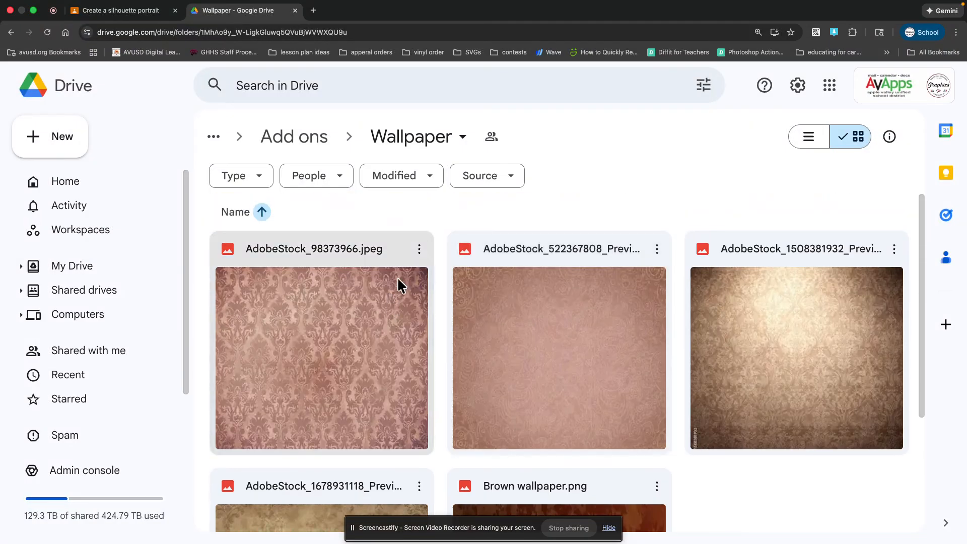
left_click(414, 479)
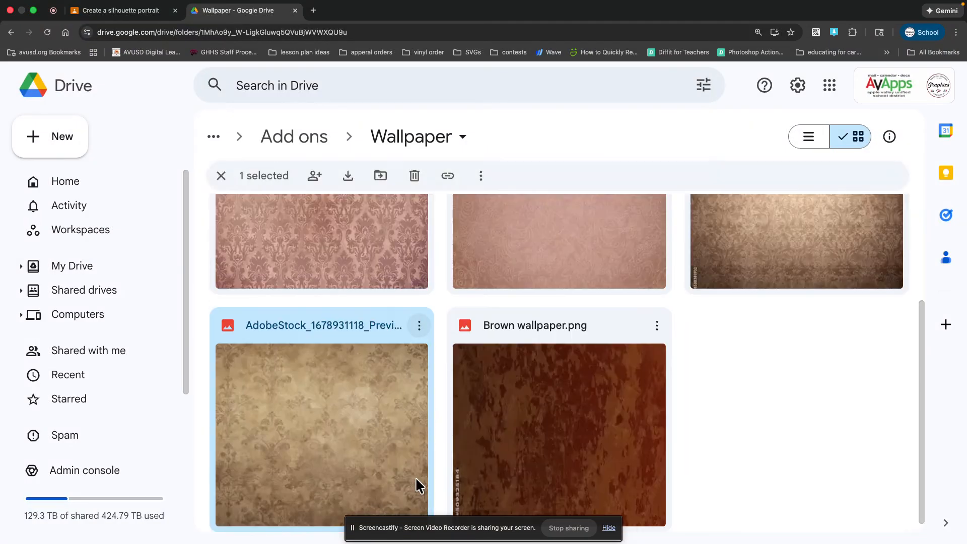
left_click(419, 327)
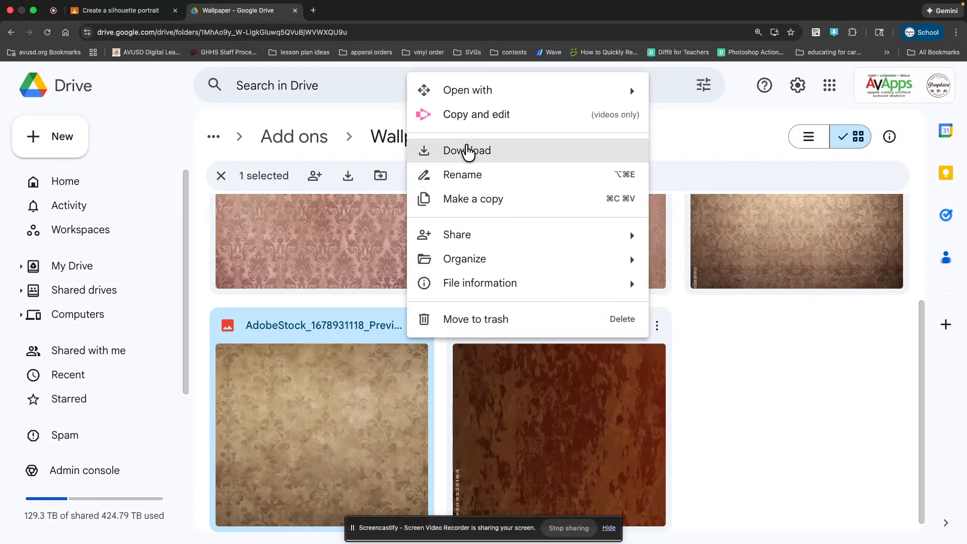
left_click(469, 151)
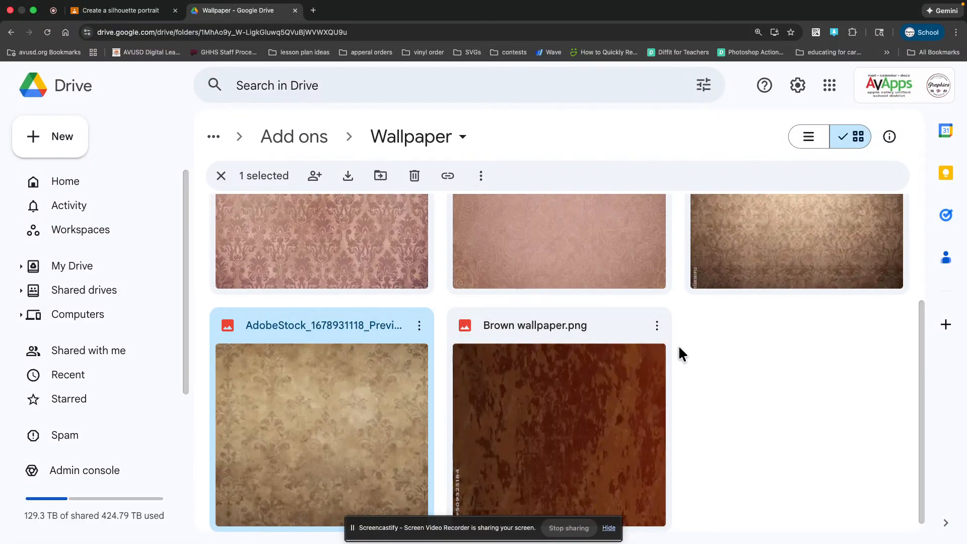
Download the AdobeStock_366648903 gold oval frames image from the Frames folder inside Add ons.
left_click(292, 147)
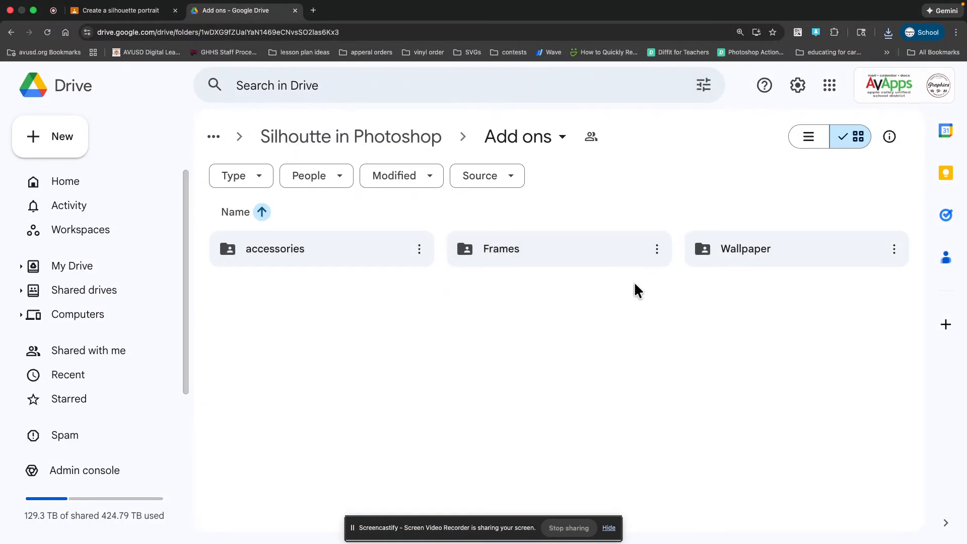
left_click(510, 249)
double_click(509, 249)
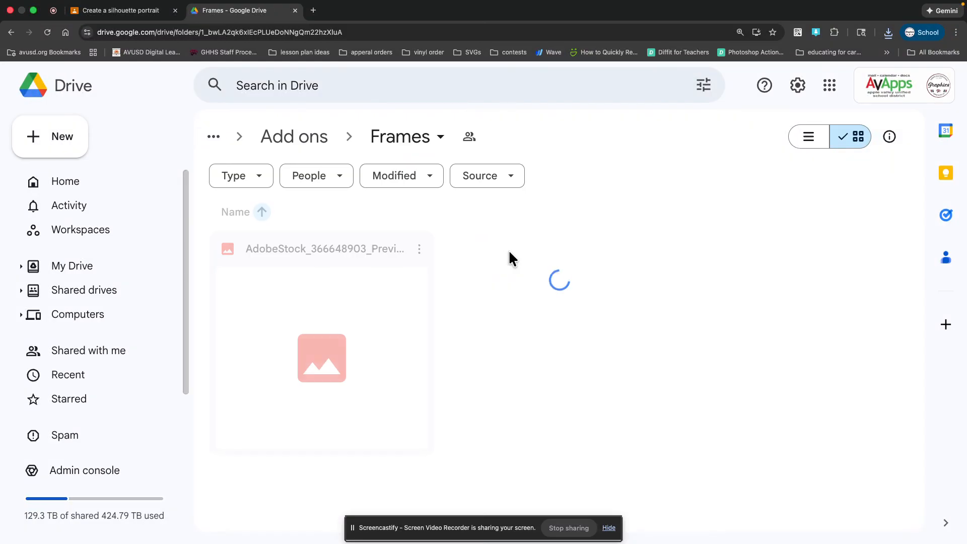
left_click(419, 249)
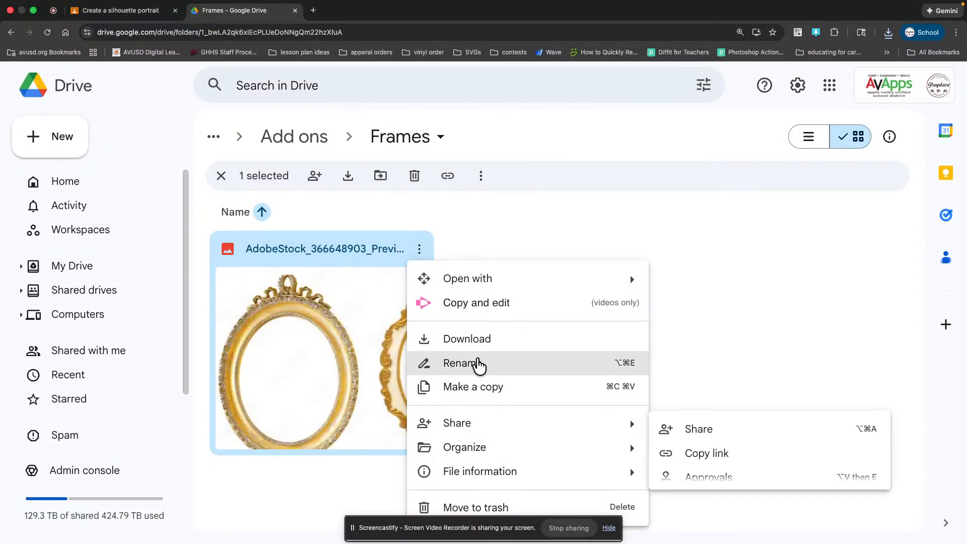
left_click(443, 341)
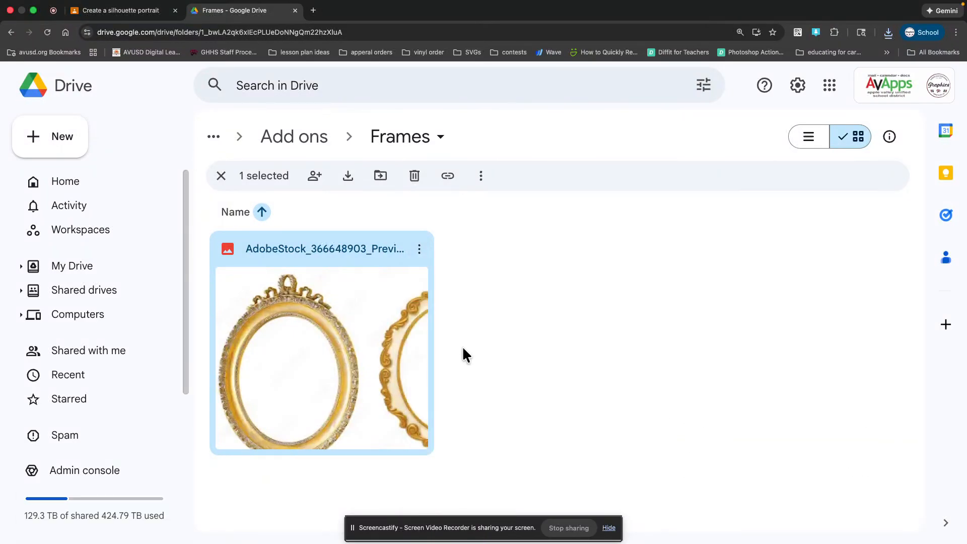
Switch to Photoshop and open the Screenshot 2026-01-19 155816.png portrait from the Downloads folder.
mouse_move(650, 535)
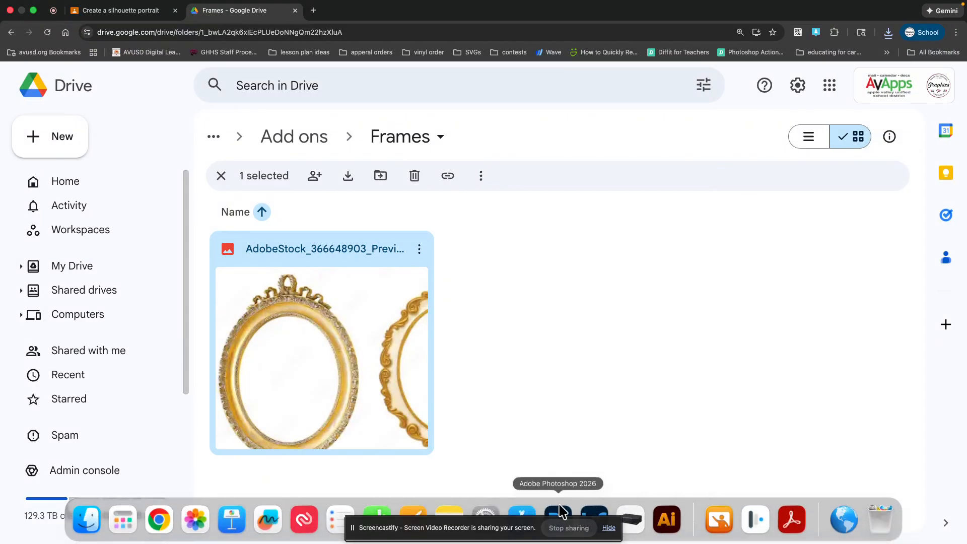
left_click(559, 518)
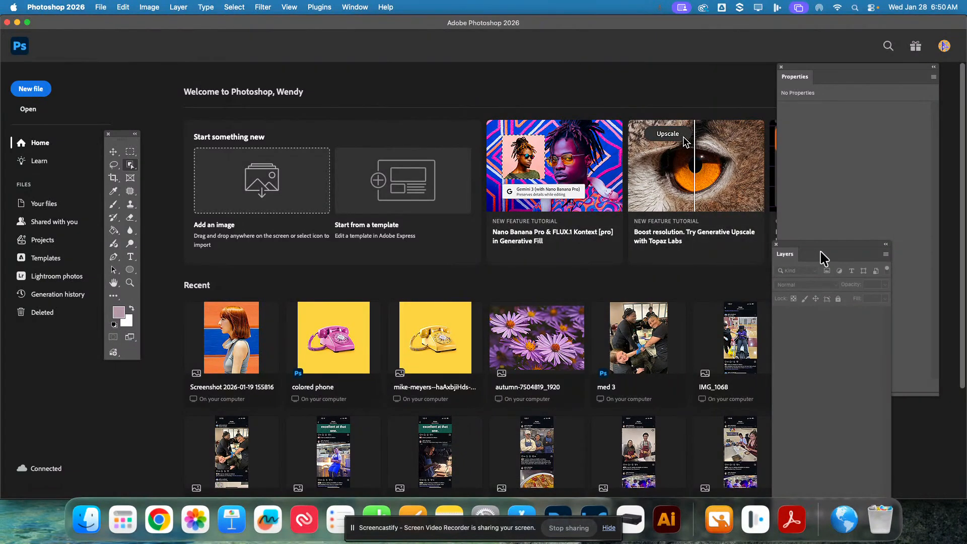
left_click_drag(825, 253, 847, 219)
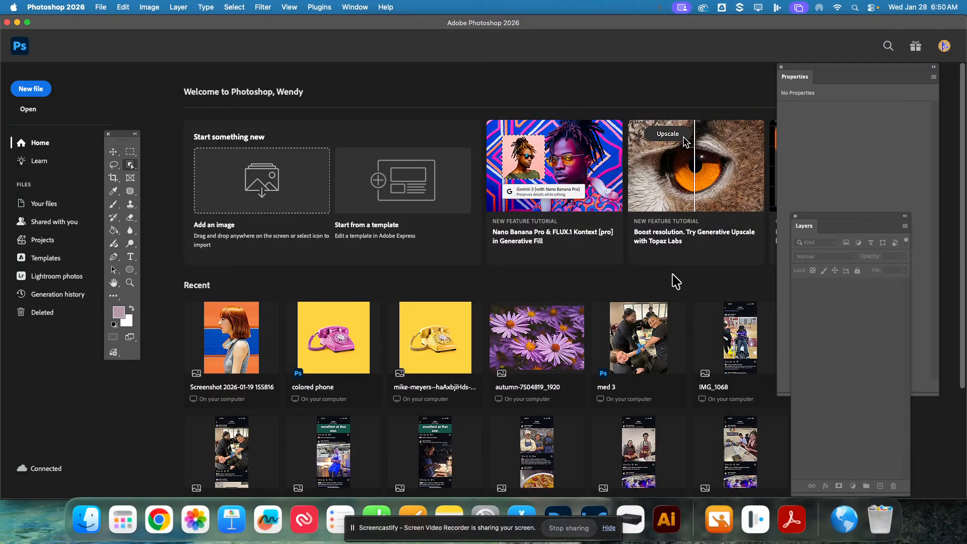
left_click(31, 111)
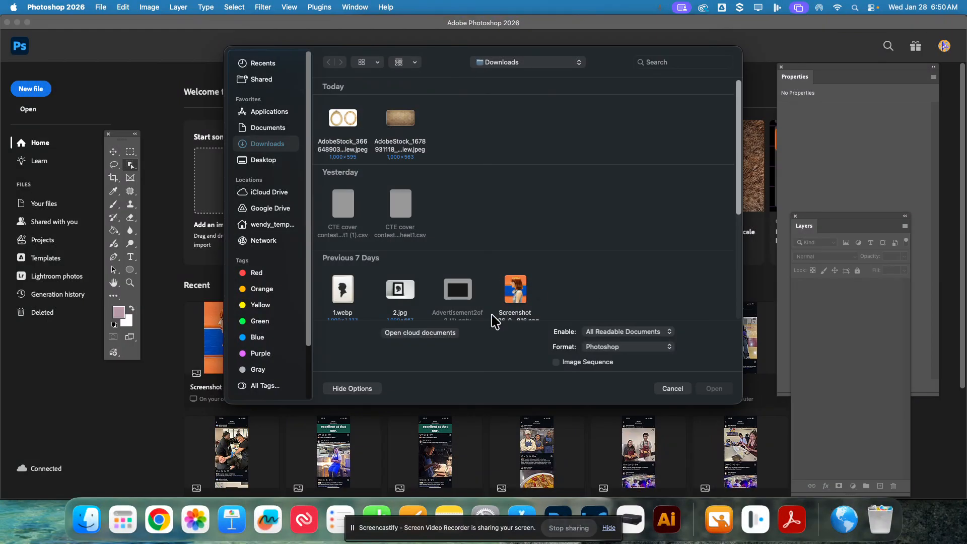
left_click(517, 291)
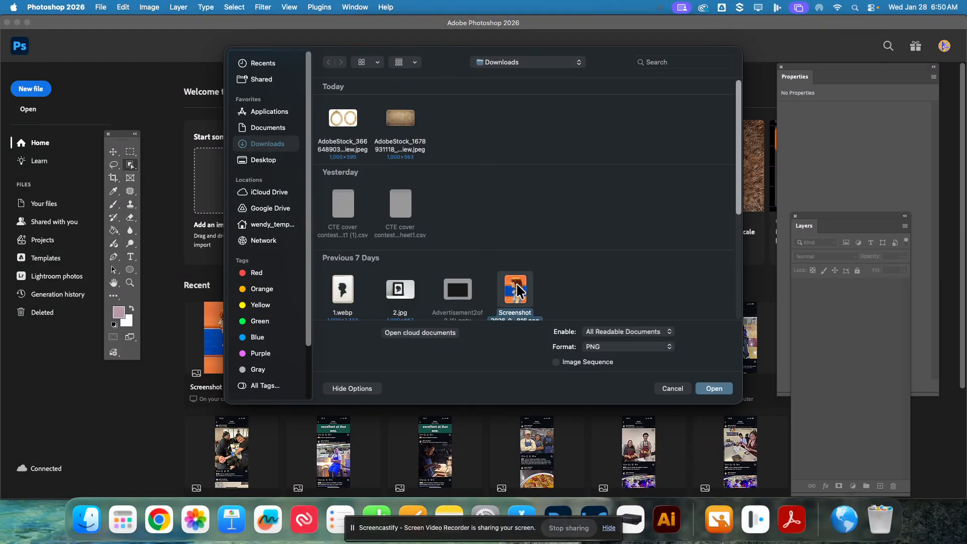
left_click(704, 391)
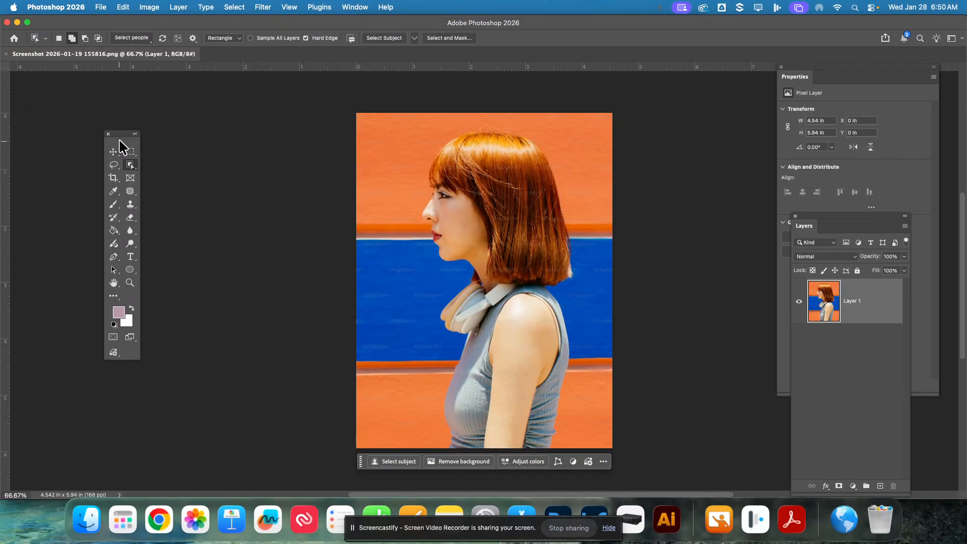
Move the floating Tools and Layers panels closer to the portrait and check which panels are enabled.
left_click_drag(120, 141, 145, 122)
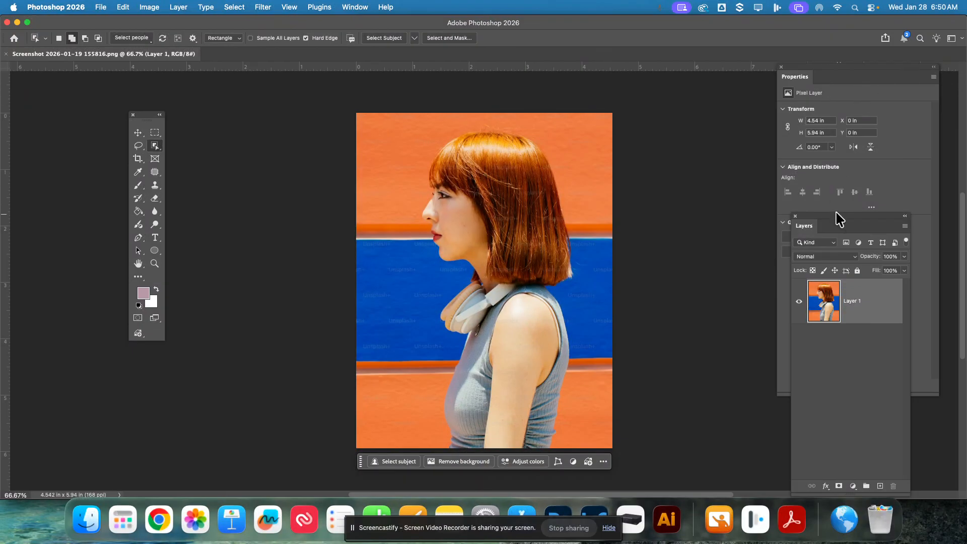
left_click_drag(845, 220, 739, 107)
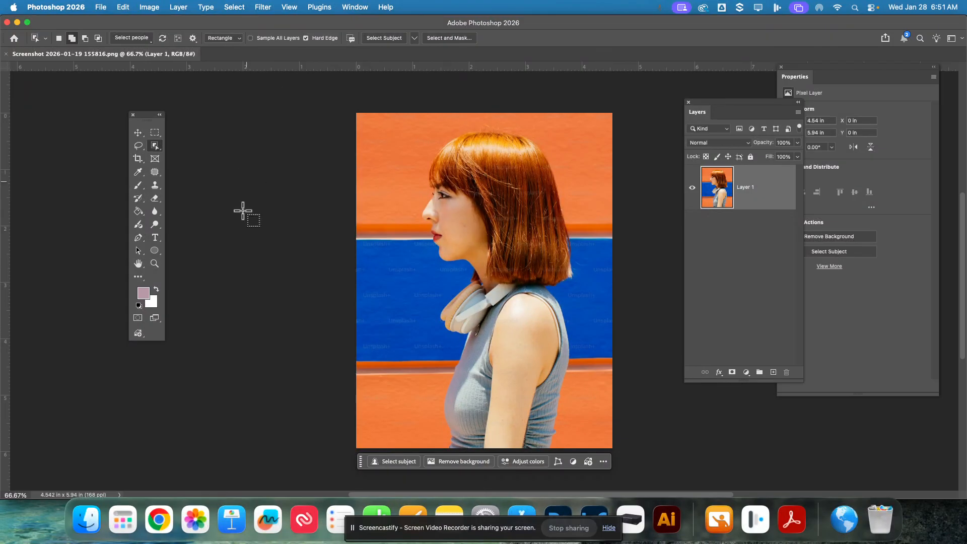
left_click(355, 8)
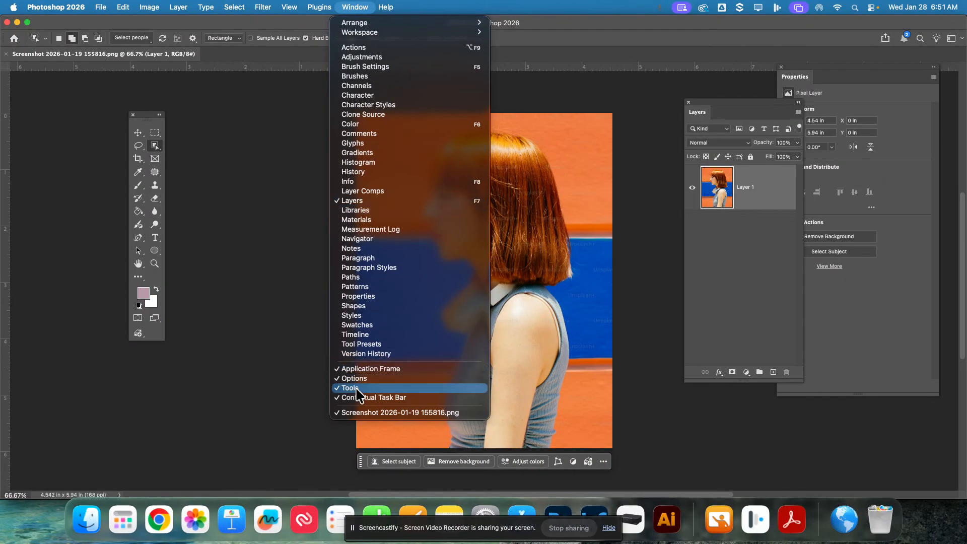
left_click(222, 214)
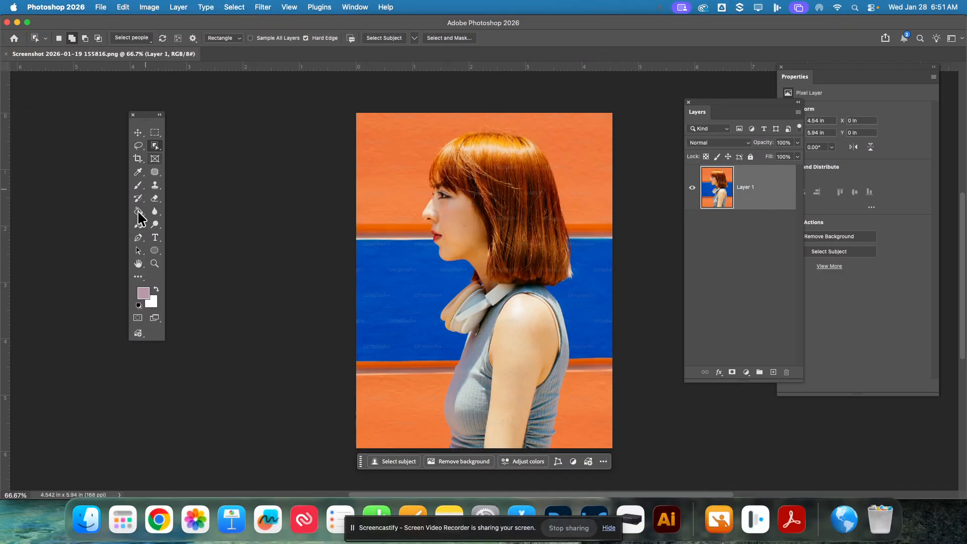
Restore the toolbar to its default set of tools and accept the customization.
left_click(160, 148)
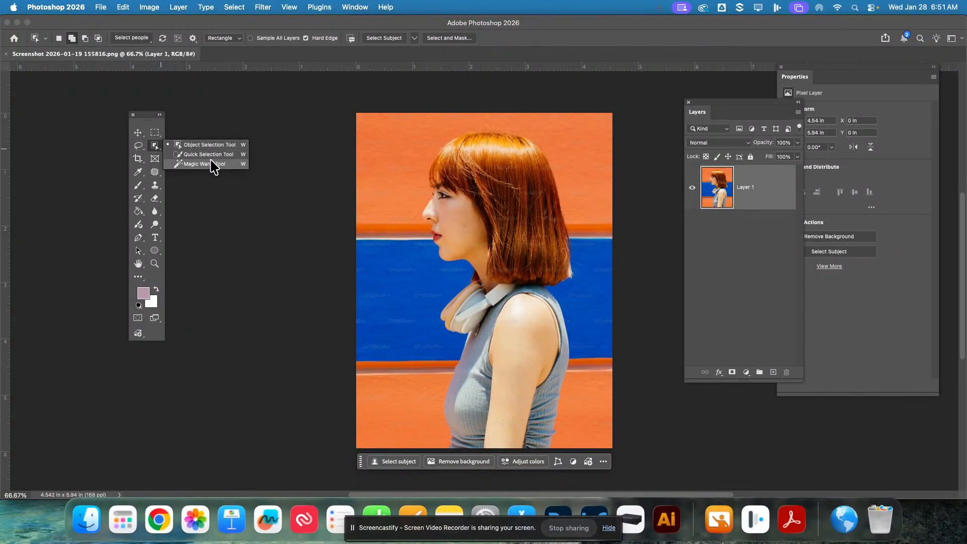
left_click(140, 275)
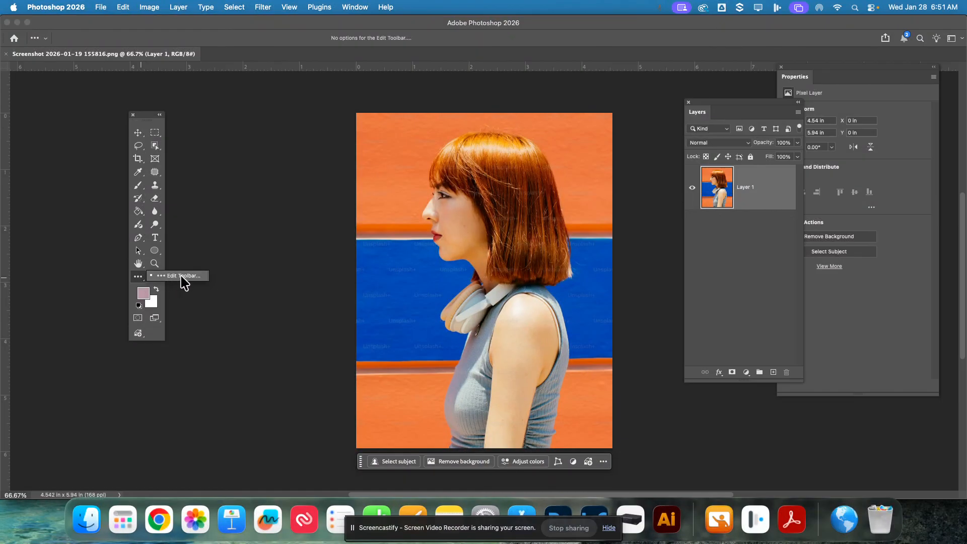
left_click(181, 277)
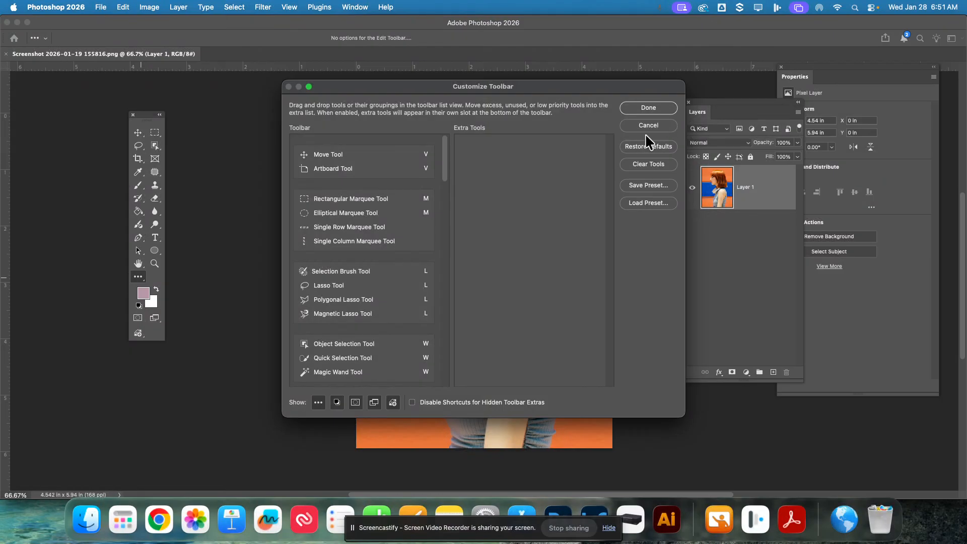
left_click(646, 147)
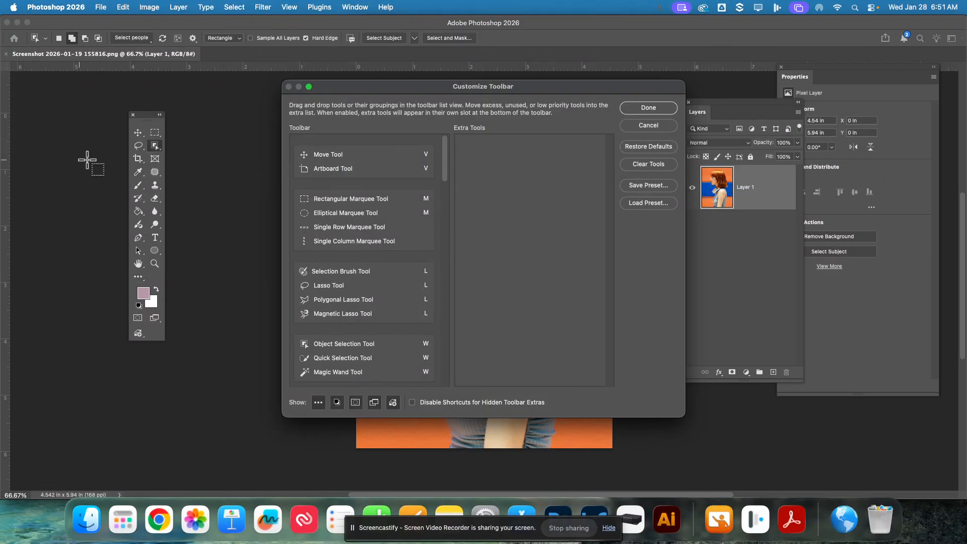
left_click(661, 111)
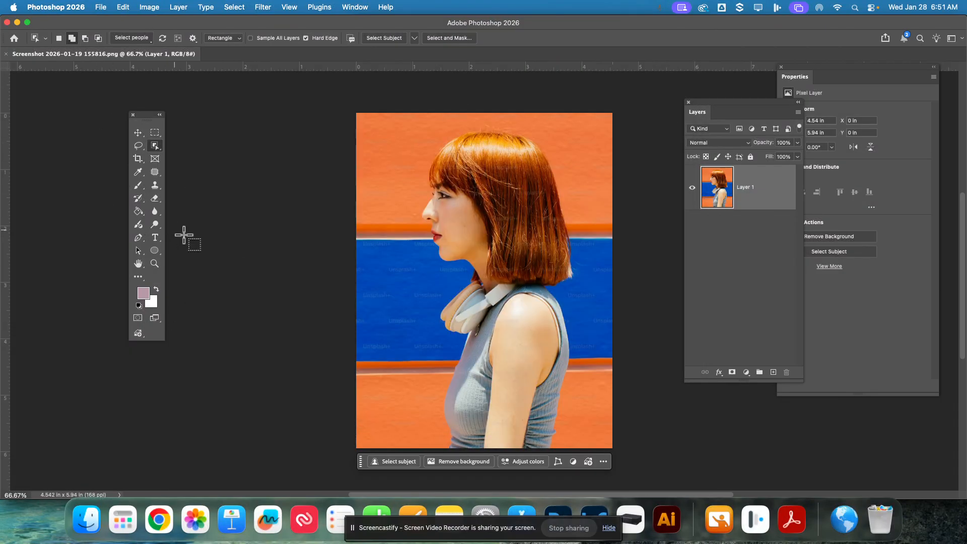
Choose the Object Selection Tool and select the woman in the portrait with Select Subject.
right_click(157, 146)
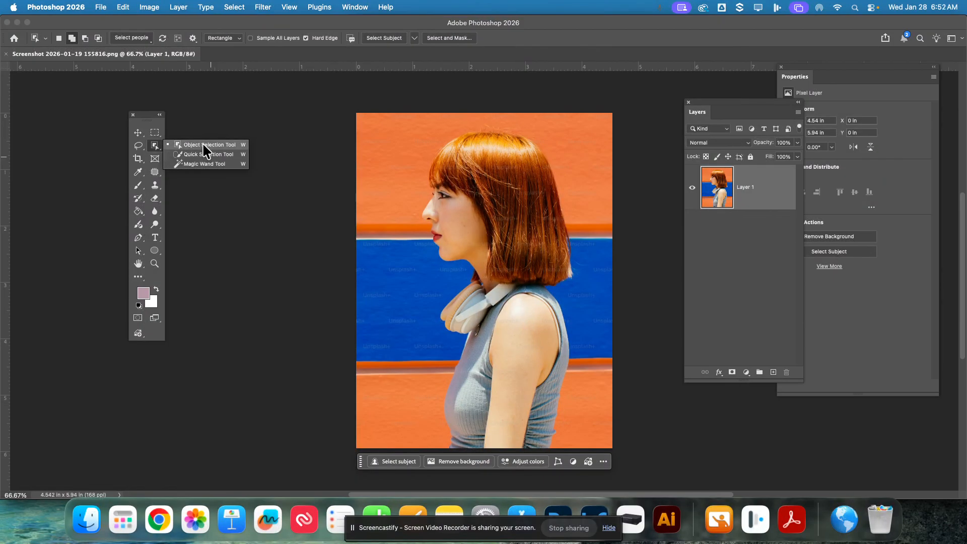
left_click(202, 145)
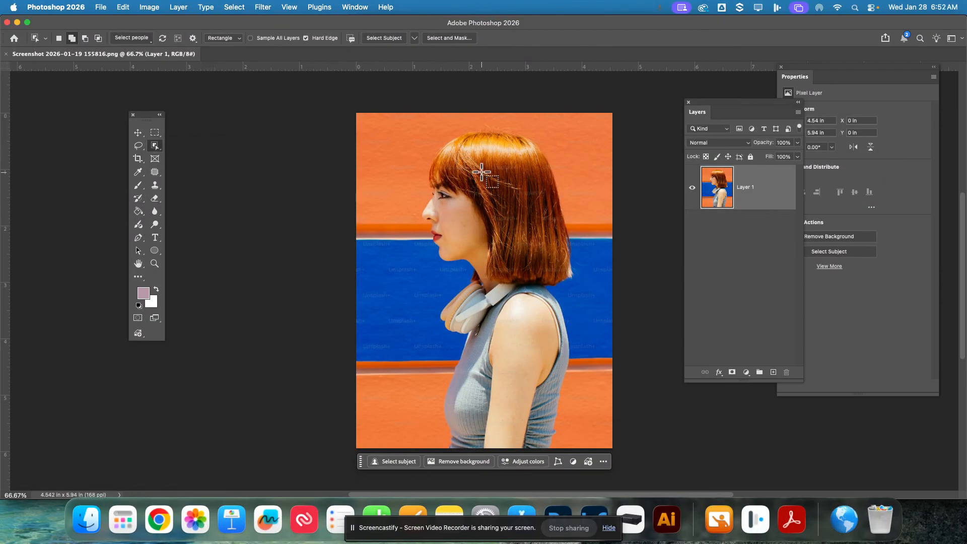
left_click(151, 146)
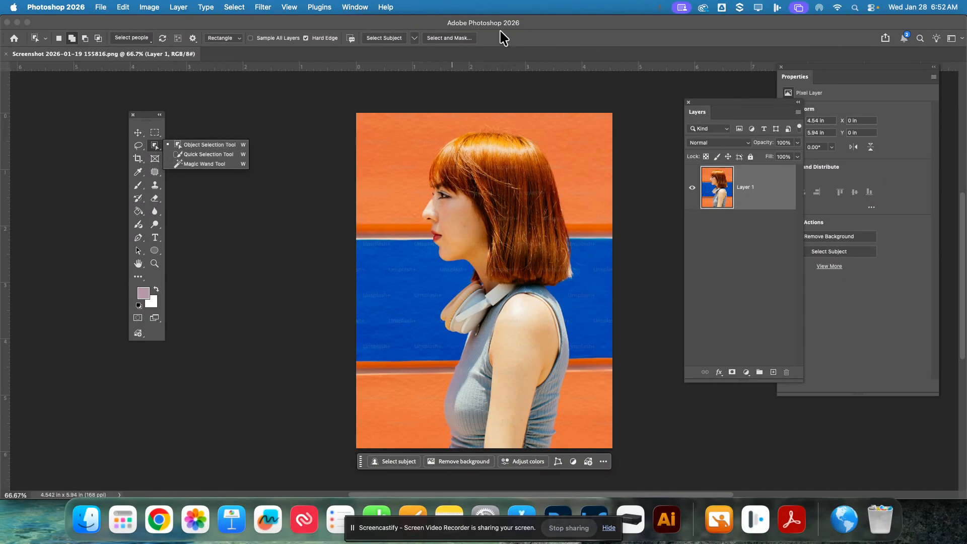
left_click(378, 38)
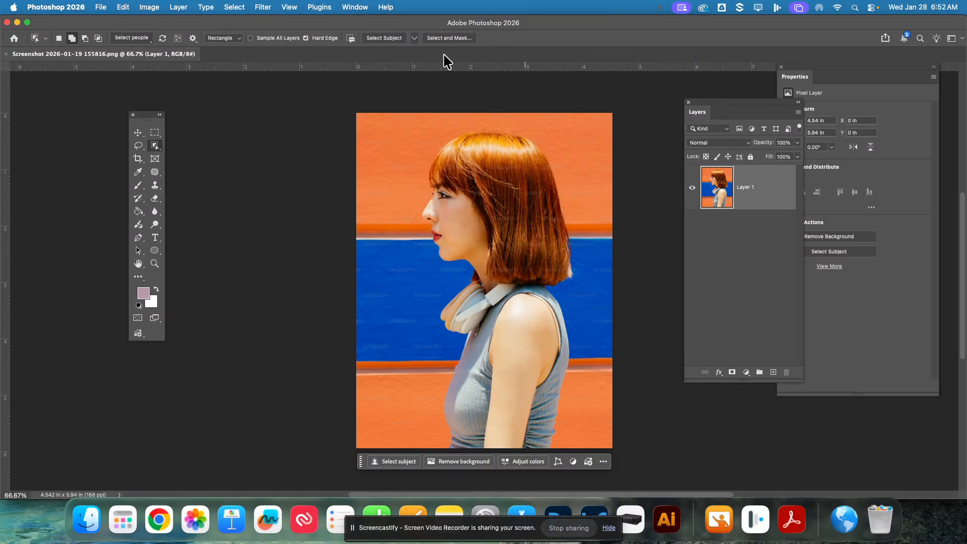
left_click(380, 42)
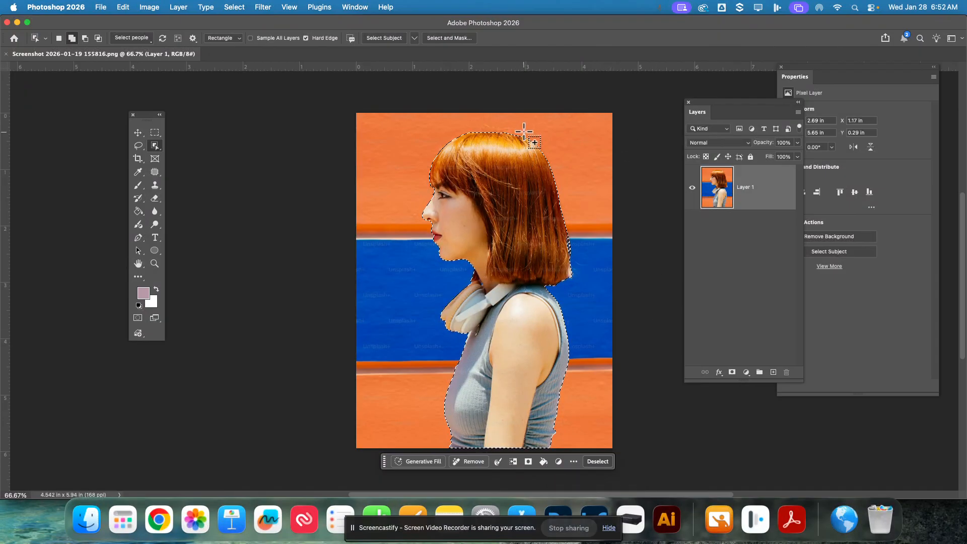
Open the selection of the woman in Select and Mask and set the view mode to Black & White.
left_click(441, 41)
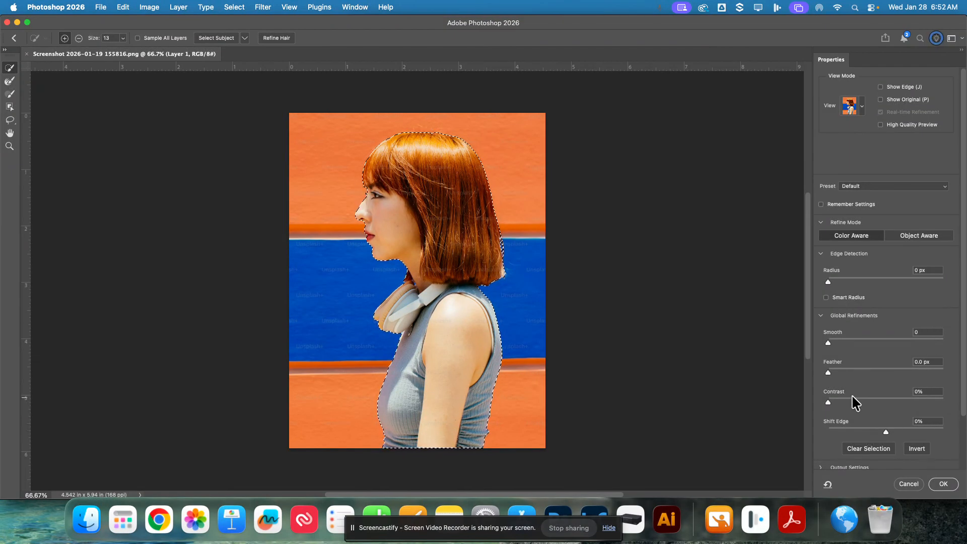
left_click(862, 108)
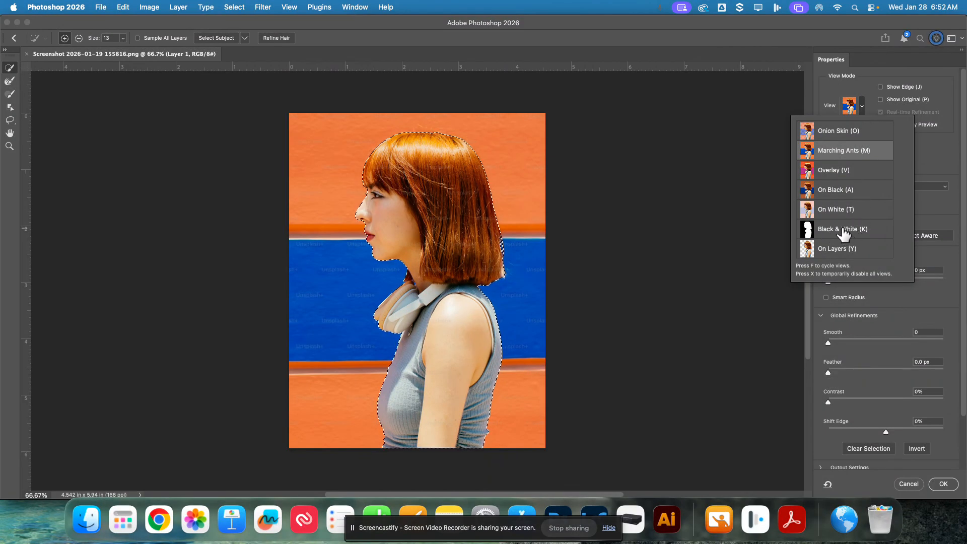
left_click(863, 106)
left_click(865, 109)
left_click(838, 231)
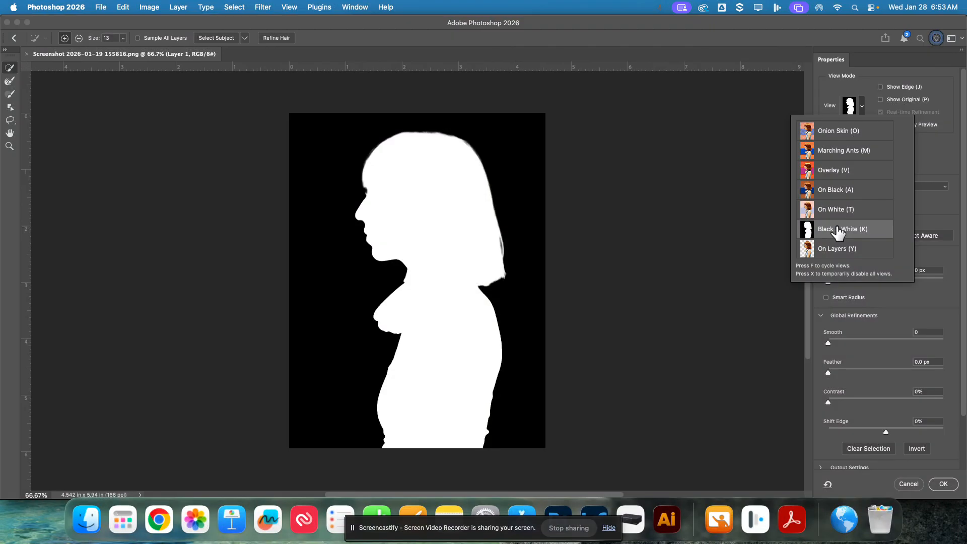
left_click(951, 216)
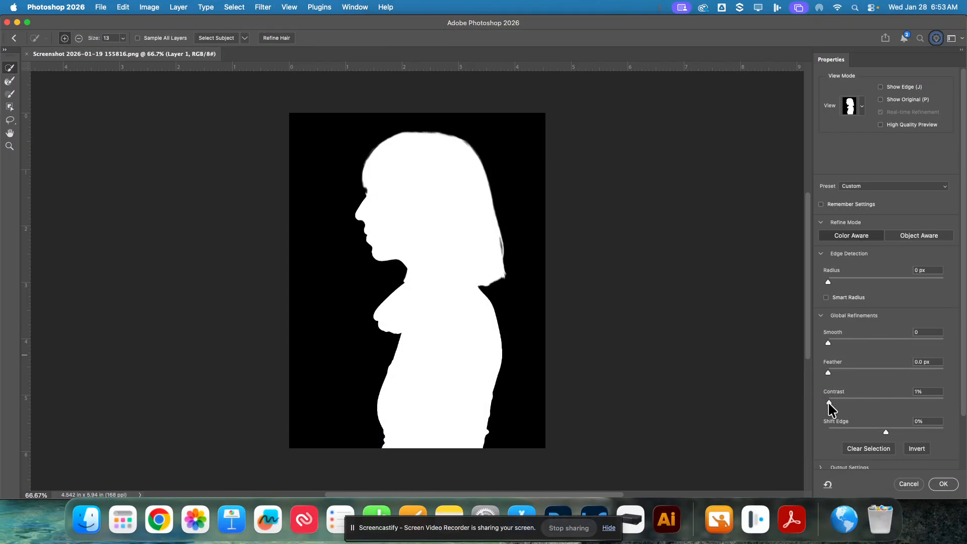
Set the Contrast of the selection edge to 100% and Smooth to 5.
left_click_drag(829, 407, 961, 403)
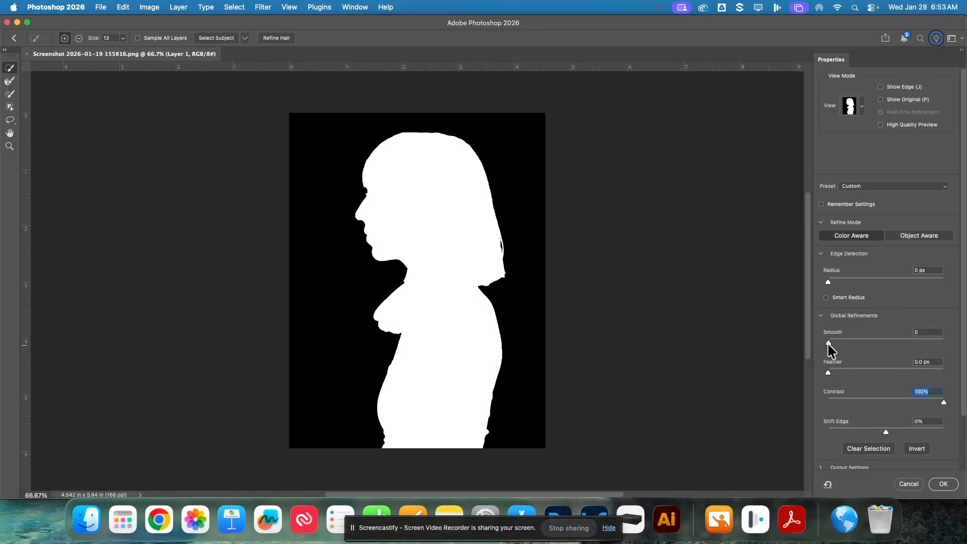
left_click_drag(832, 344, 966, 358)
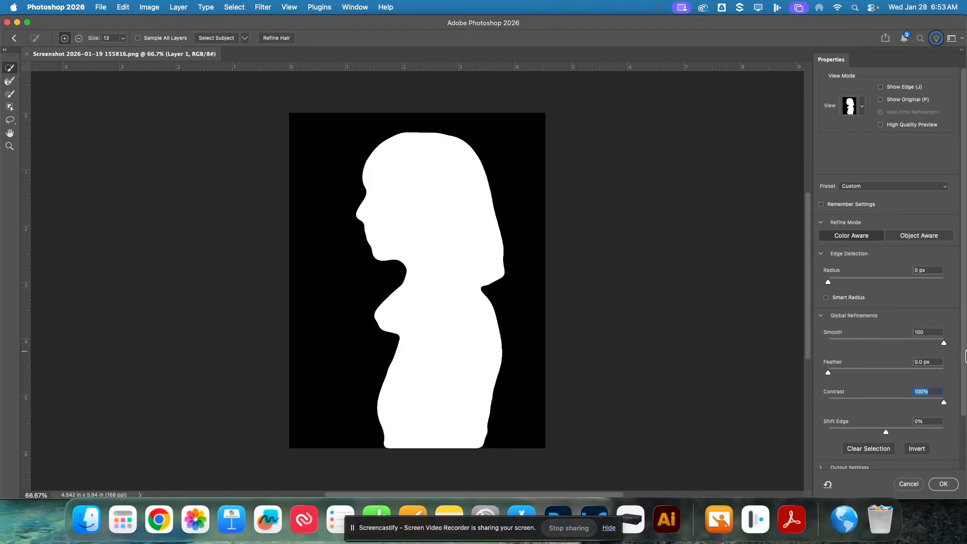
left_click_drag(942, 343, 843, 326)
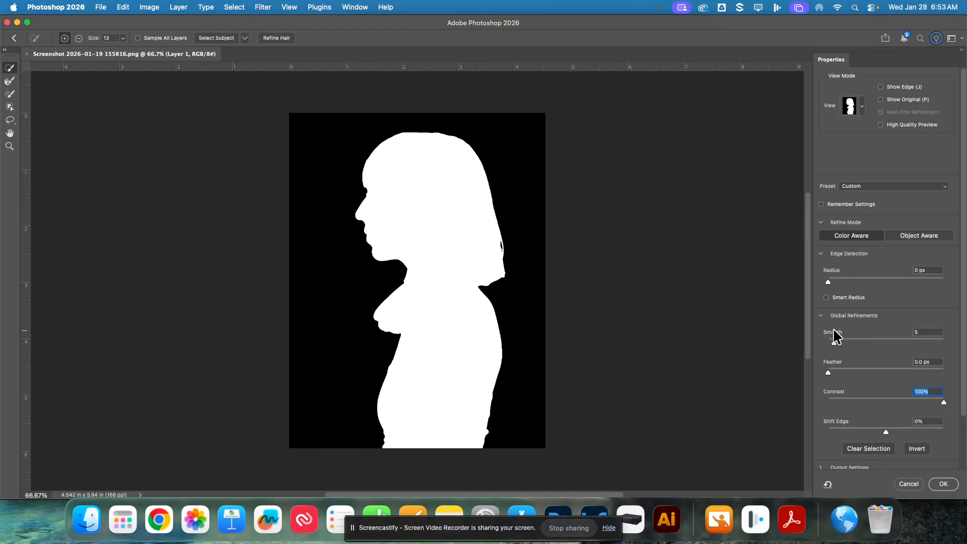
left_click(835, 339)
Output the refined selection to a New Layer and confirm the refinement.
scroll(962, 432, "down", 3)
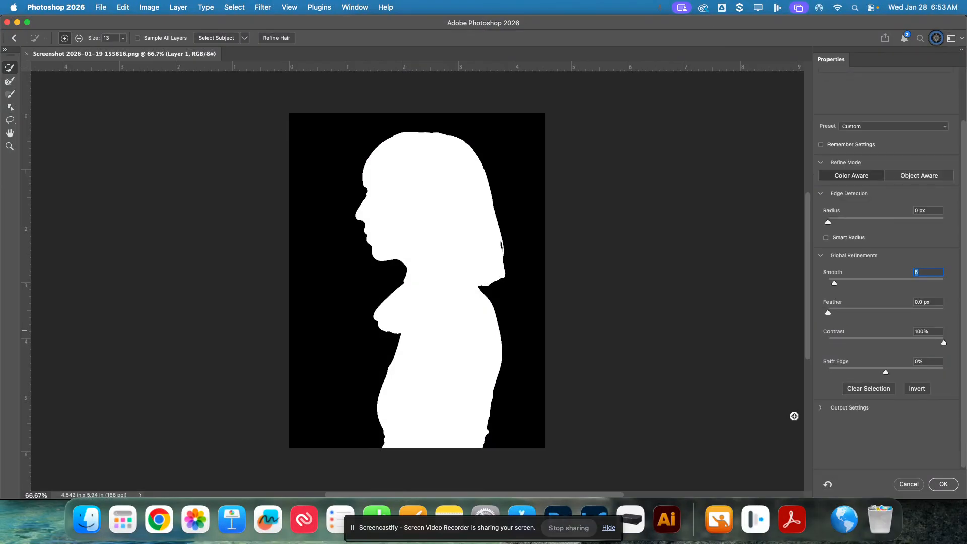
left_click(821, 408)
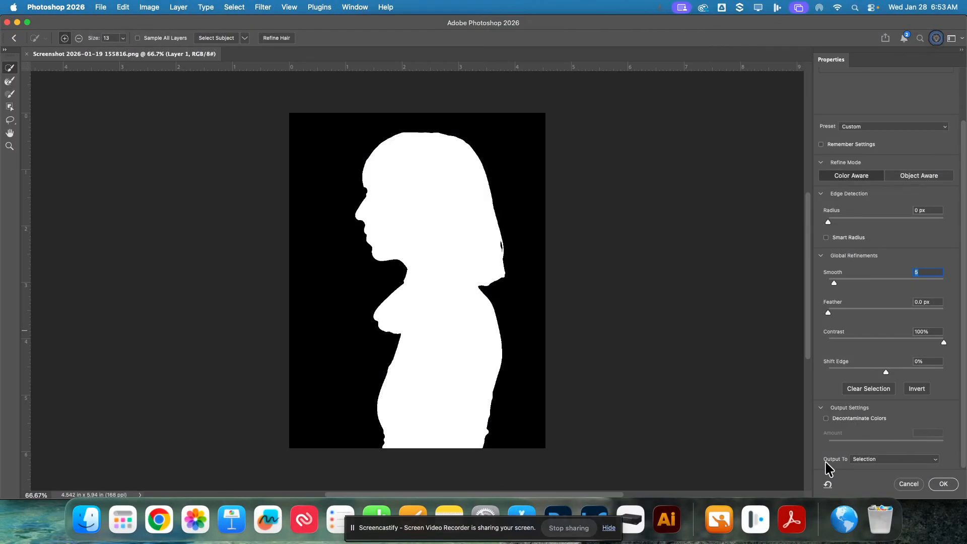
left_click(871, 461)
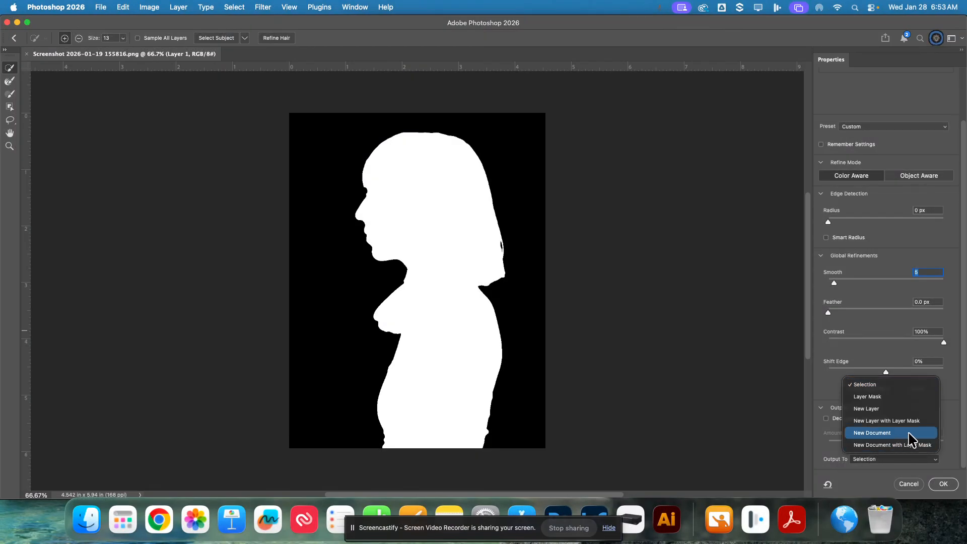
left_click(877, 409)
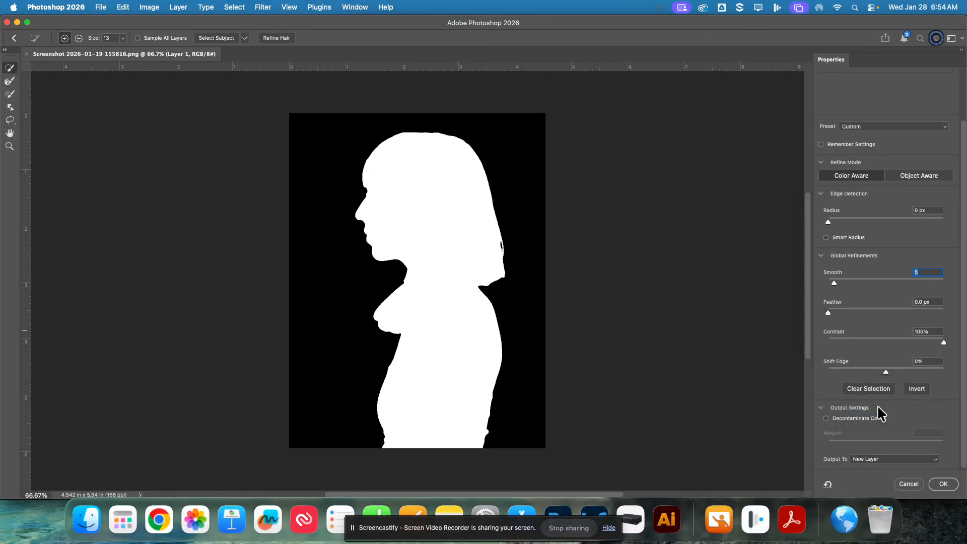
left_click(943, 484)
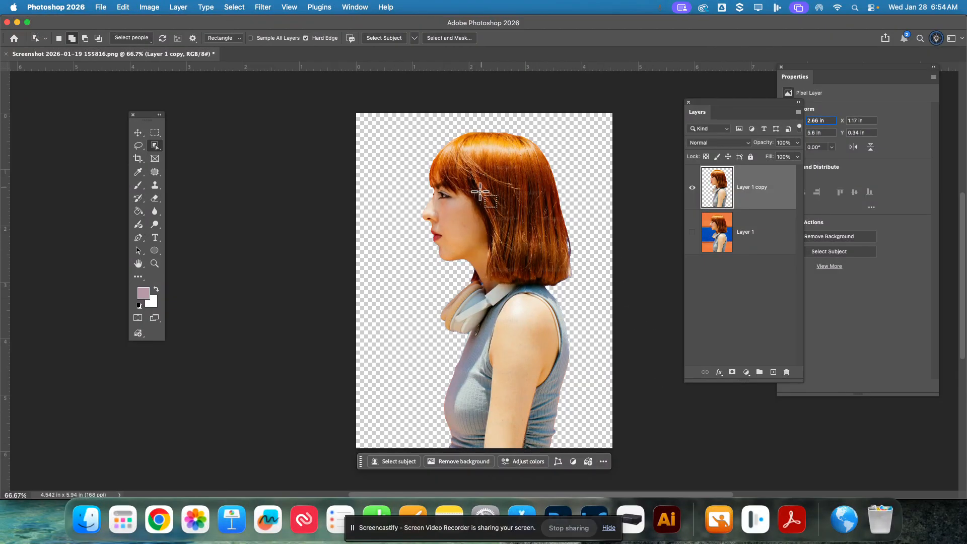
Lock the transparent pixels of the cut-out woman's layer and fill the figure with Black in Normal mode at 100% opacity.
left_click(138, 133)
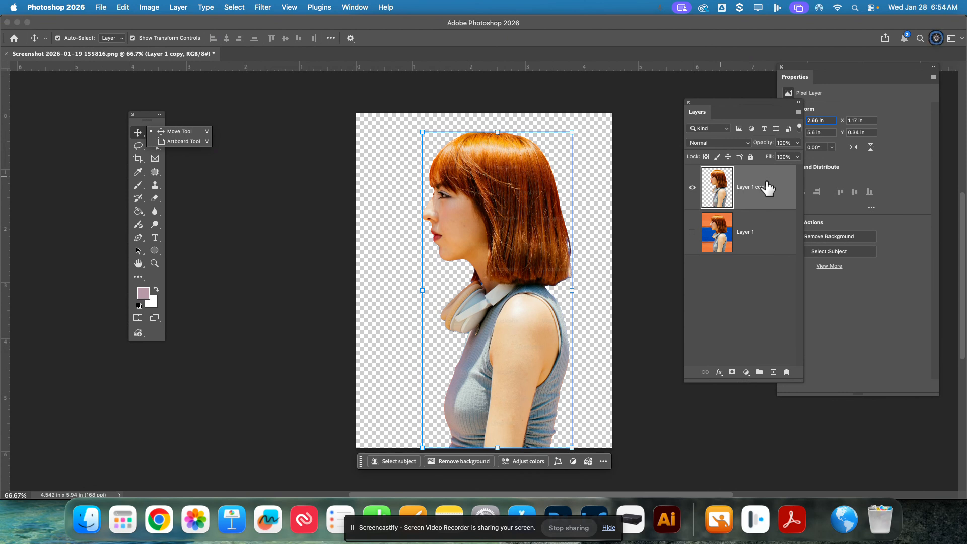
left_click(705, 156)
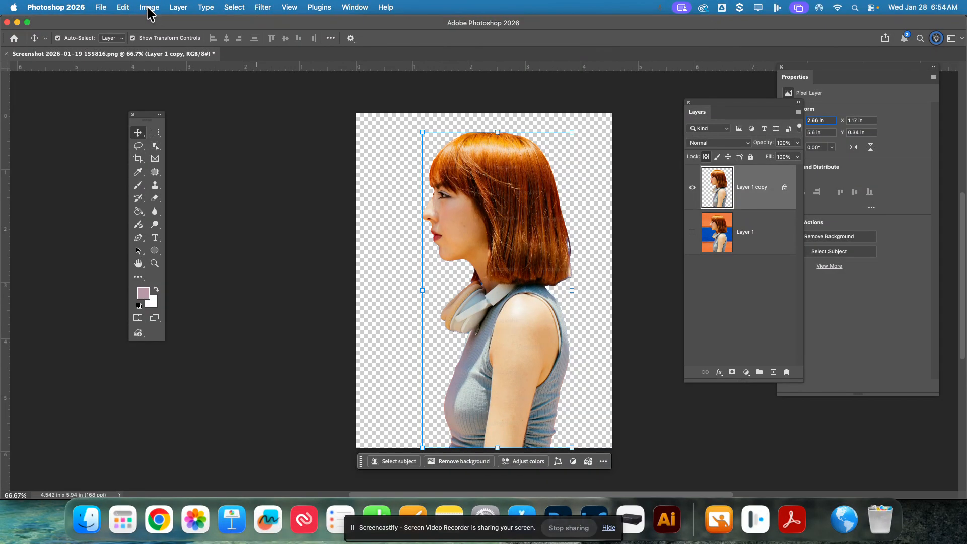
left_click(124, 8)
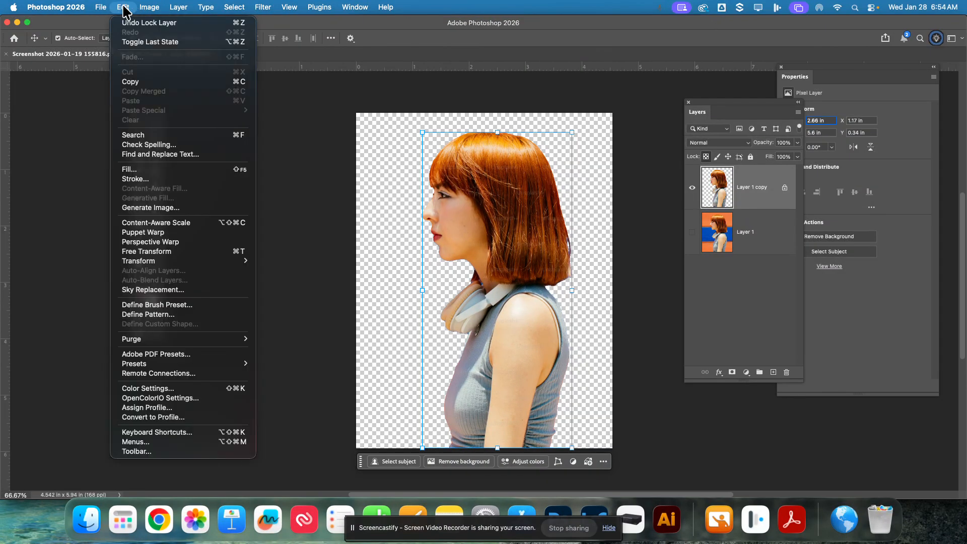
left_click(136, 170)
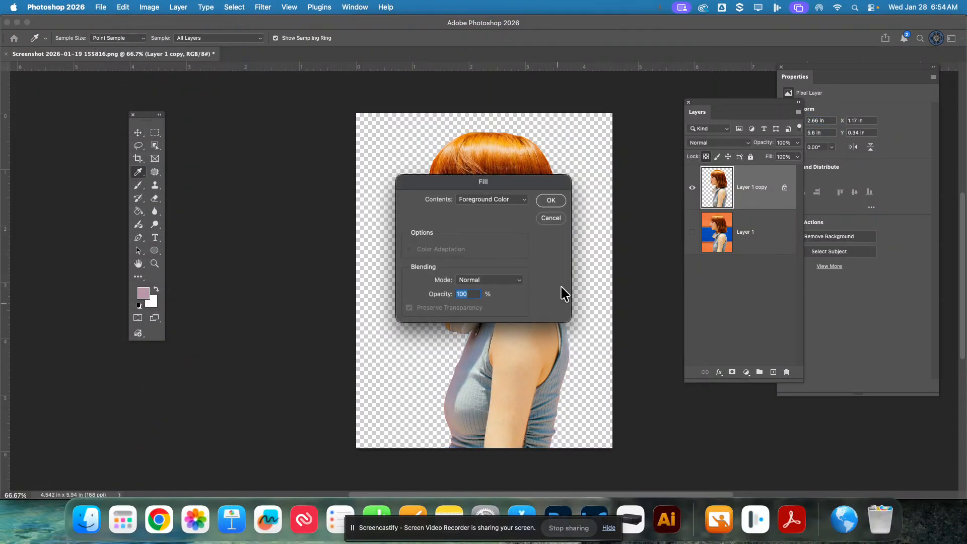
left_click(516, 204)
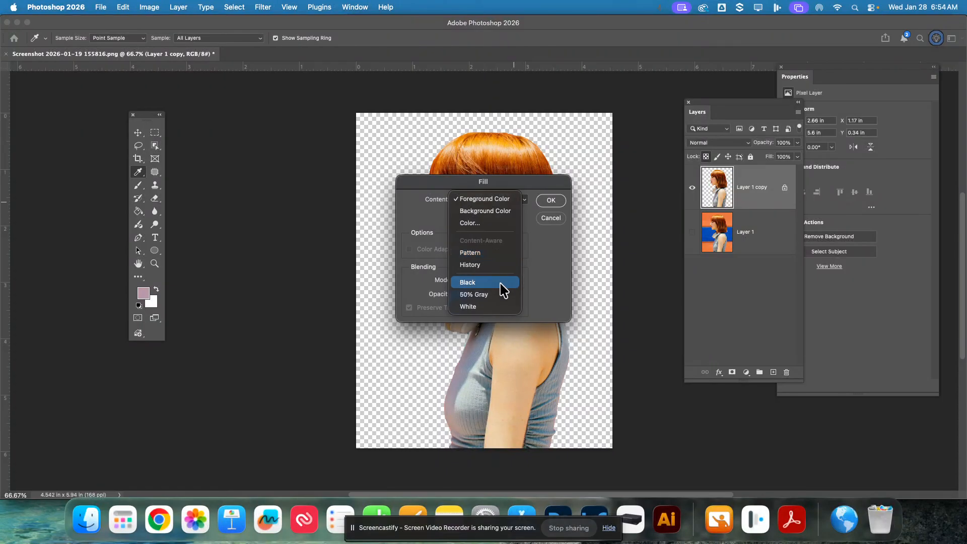
left_click(498, 289)
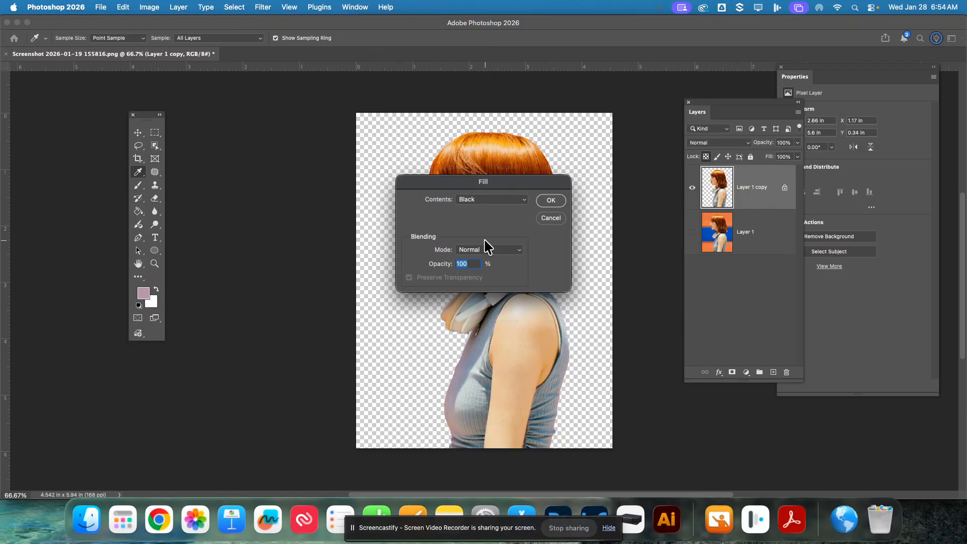
left_click(554, 201)
key("v")
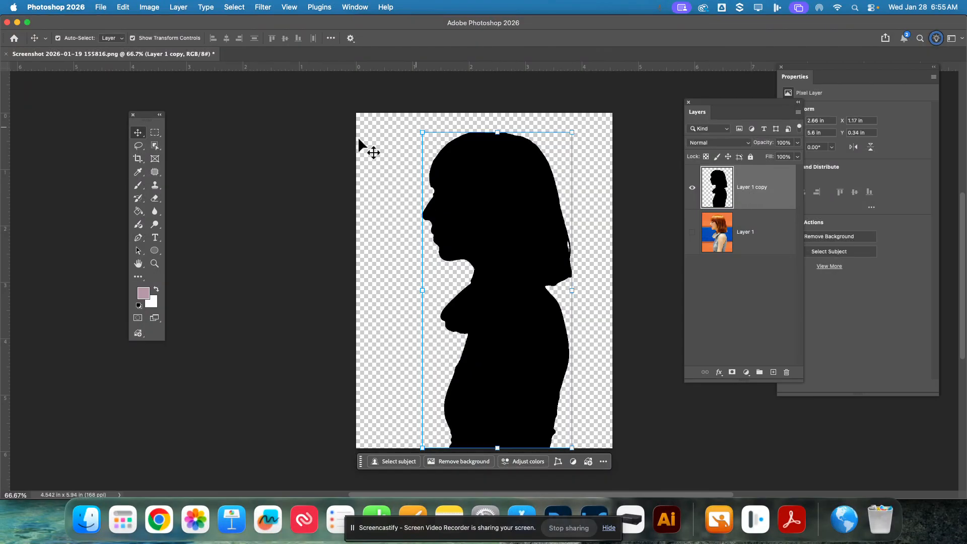
Choose the Brush Tool with the Hard Round brush preset.
left_click(137, 186)
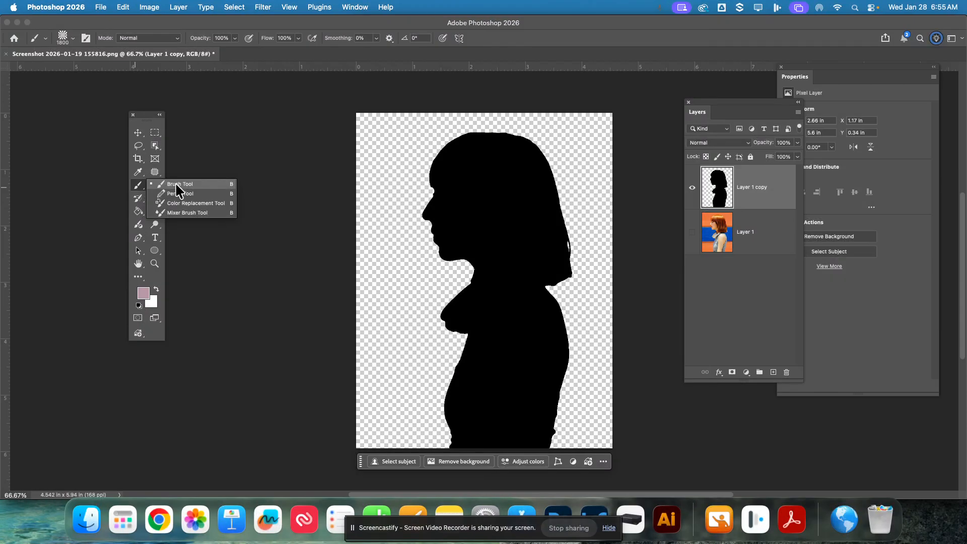
left_click(176, 184)
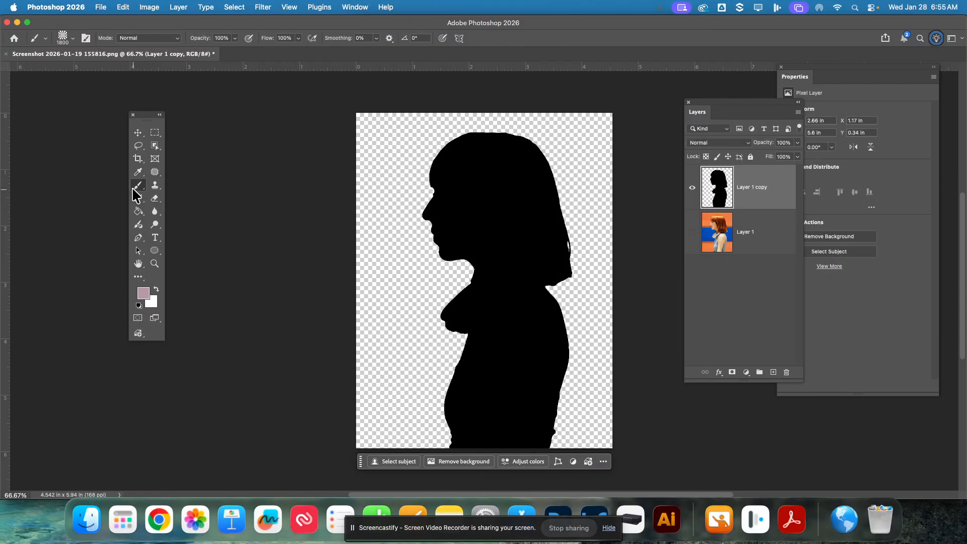
left_click(72, 39)
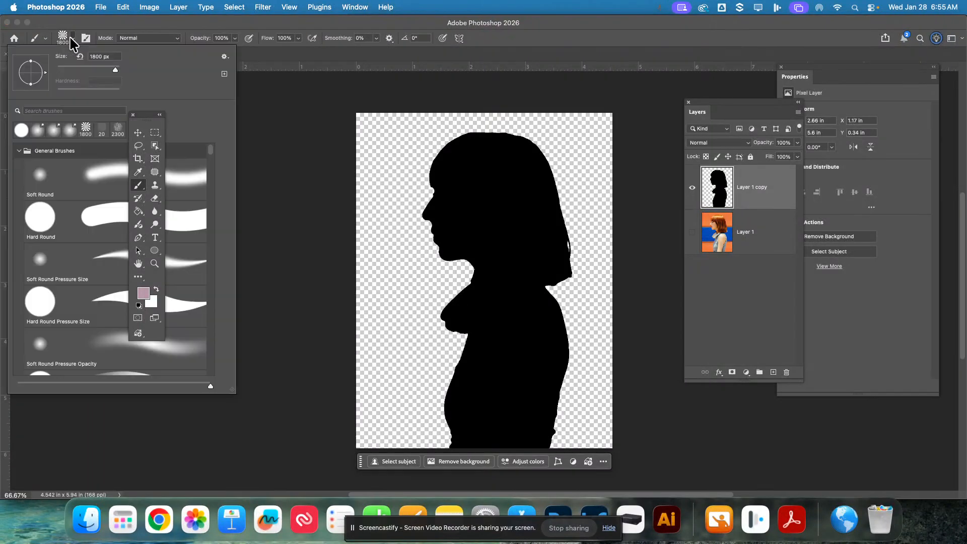
left_click(70, 219)
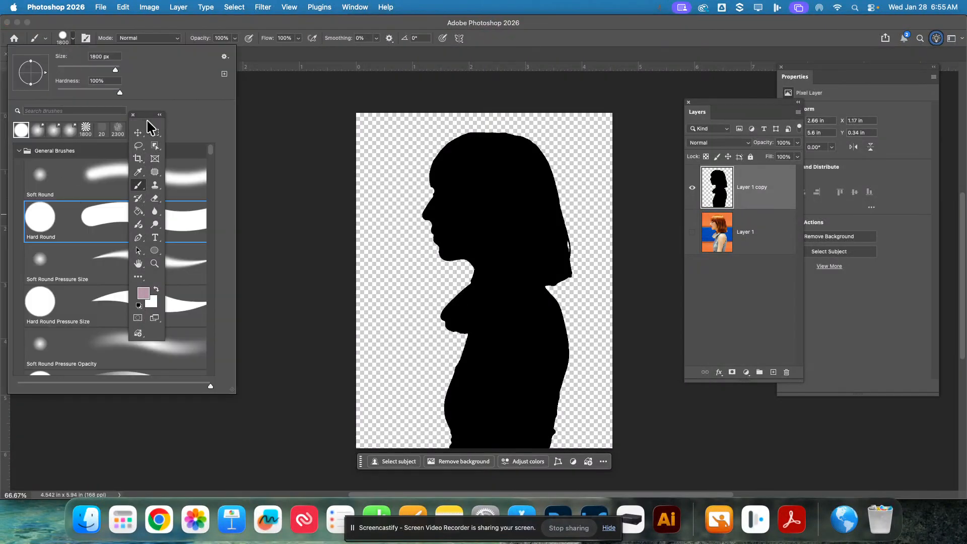
left_click(251, 131)
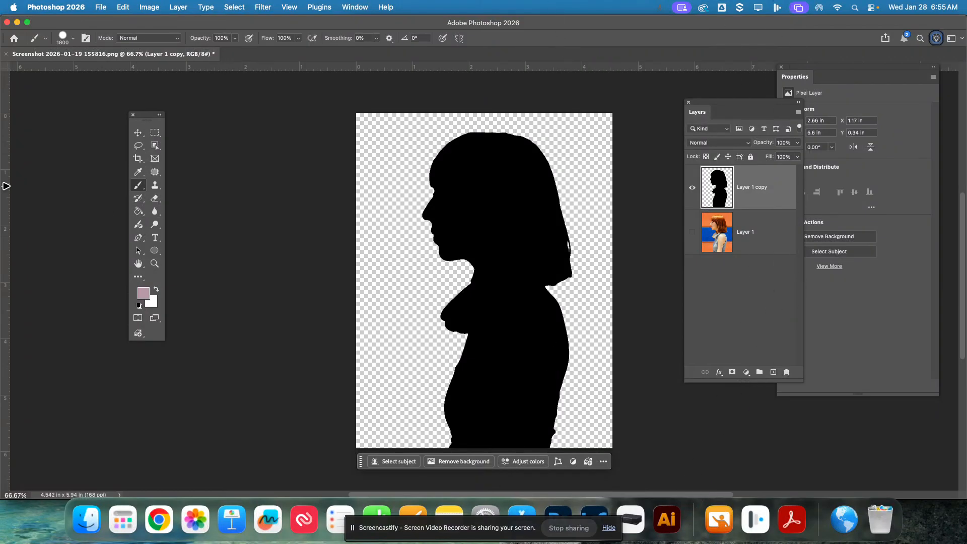
Reduce the brush size to 25 px.
key("bracketleft")
key("bracketleft")
key("bracketleft")
key("bracketleft")
key("bracketleft")
key("bracketleft")
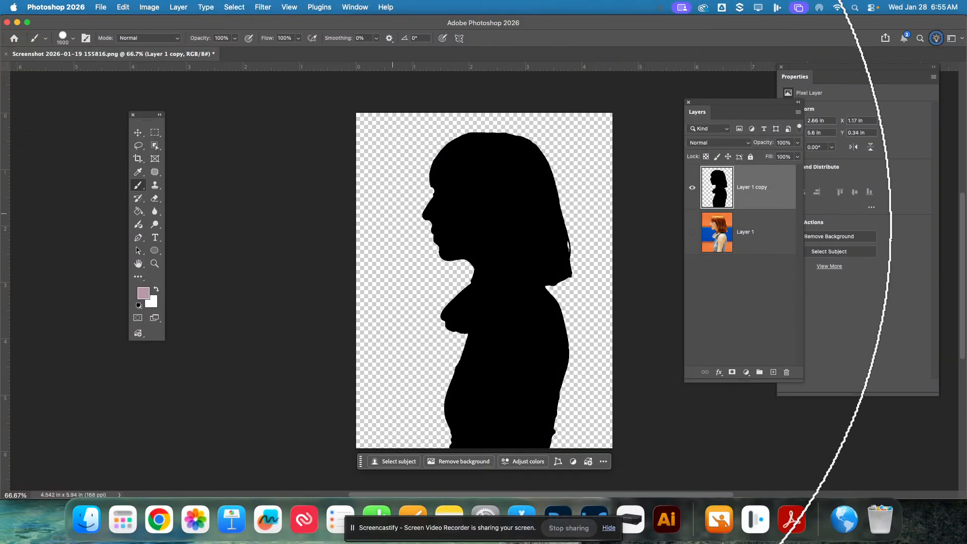
key("bracketleft")
key("bracketleft")
key("bracketleft")
key("bracketleft")
key("bracketleft")
key("bracketleft")
key("bracketleft")
key("bracketleft")
key("bracketleft")
key("bracketleft")
key("bracketleft")
key("bracketleft")
key("bracketleft")
key("bracketleft")
key("bracketleft")
key("bracketleft")
key("bracketleft")
key("bracketleft")
key("bracketleft")
key("bracketleft")
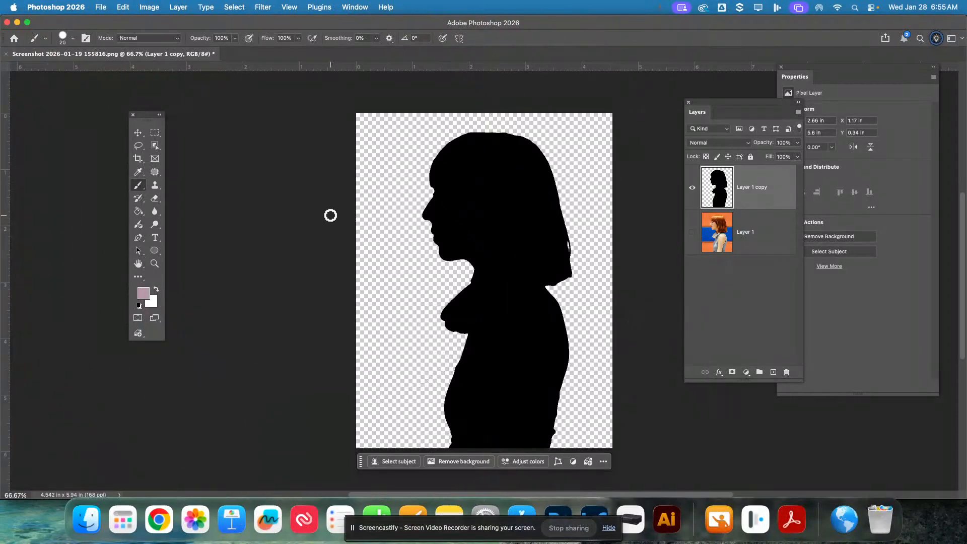
key("bracketright")
Move the floating toolbar slightly higher, try its single-column layout, return it to two columns and keep the Brush Tool chosen.
right_click(135, 185)
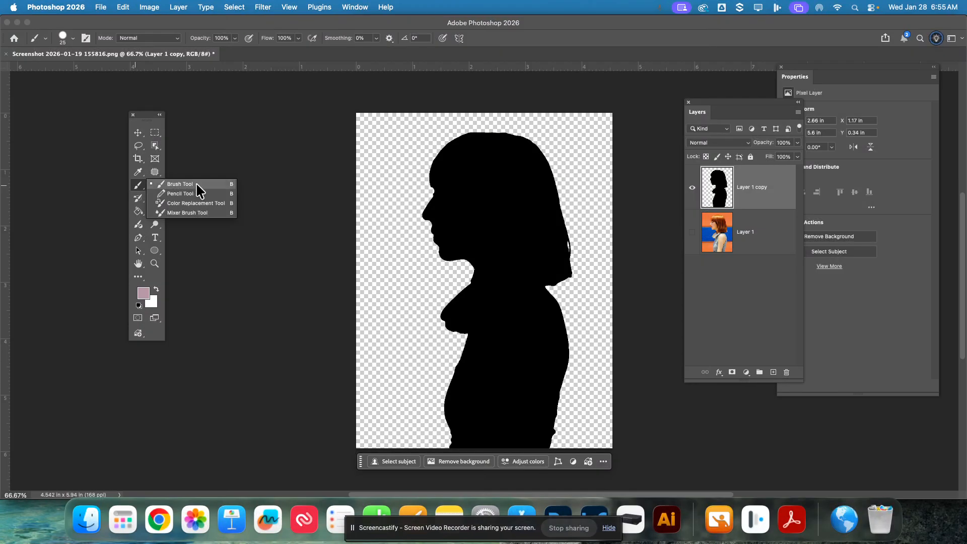
left_click(137, 192)
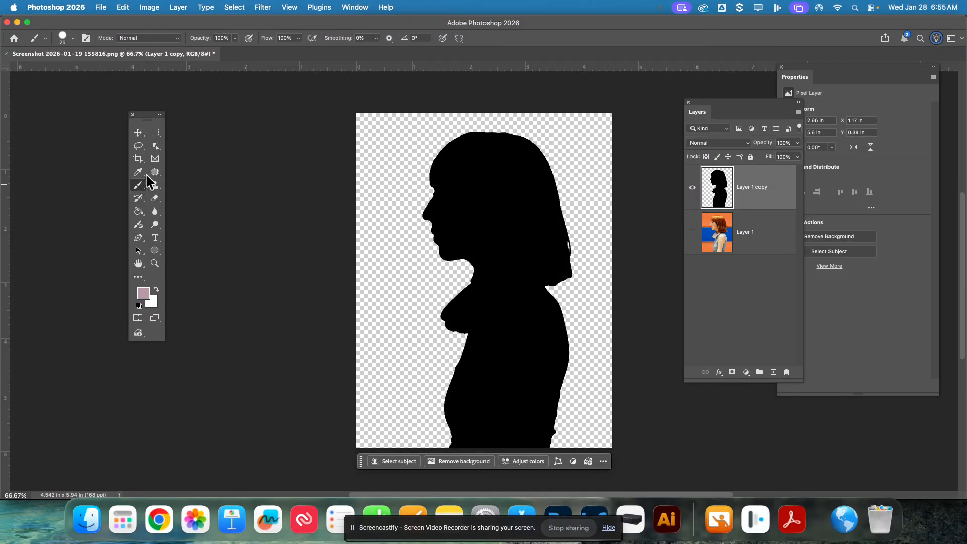
left_click(159, 115)
left_click_drag(146, 123, 150, 97)
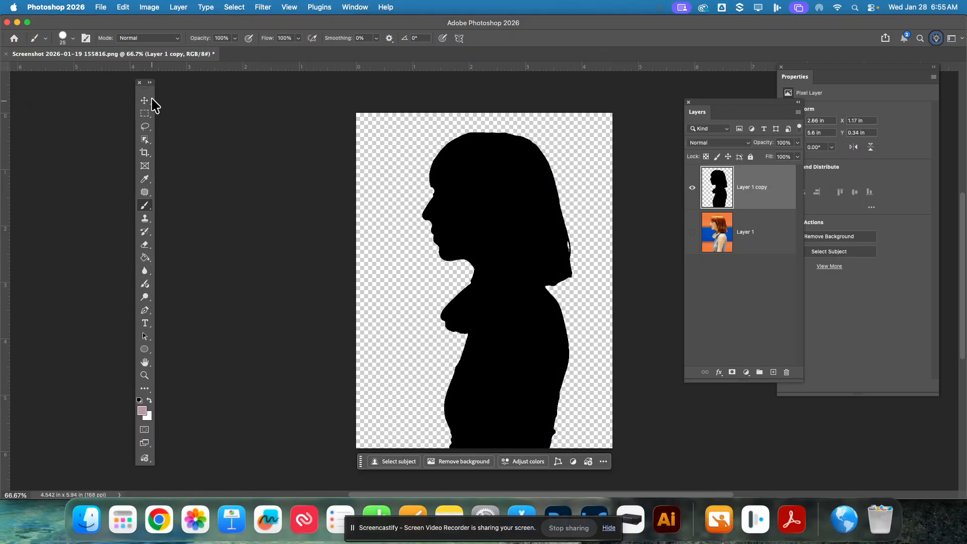
left_click(150, 83)
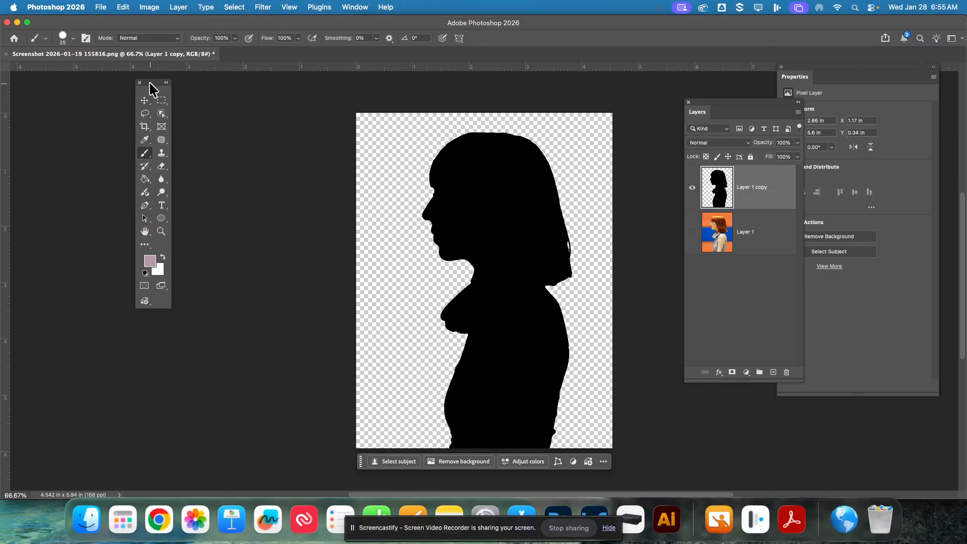
left_click(169, 83)
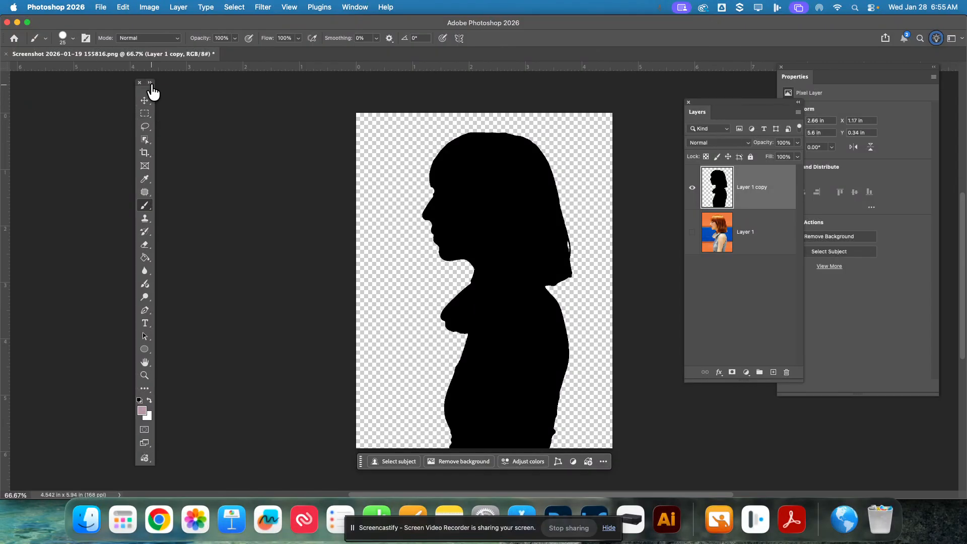
left_click(149, 82)
left_click(144, 157)
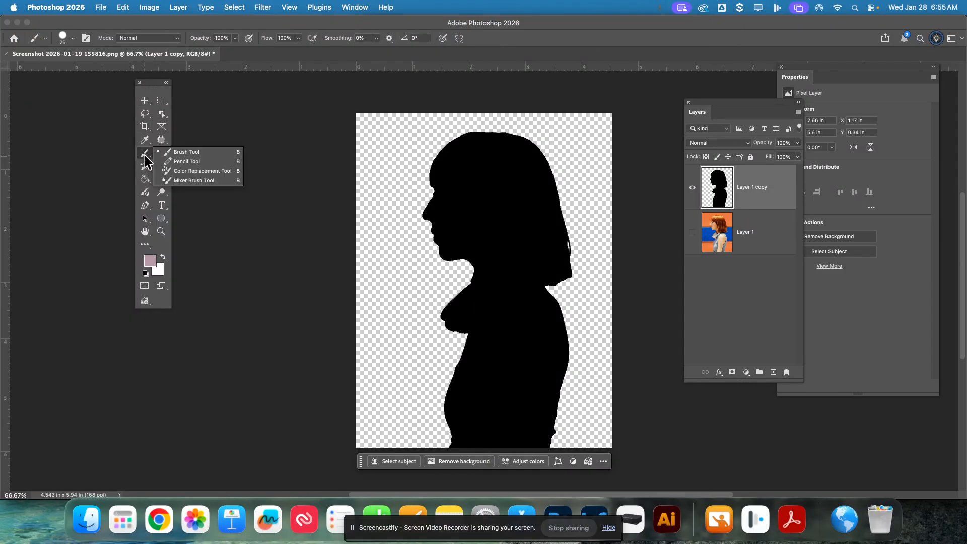
left_click(239, 153)
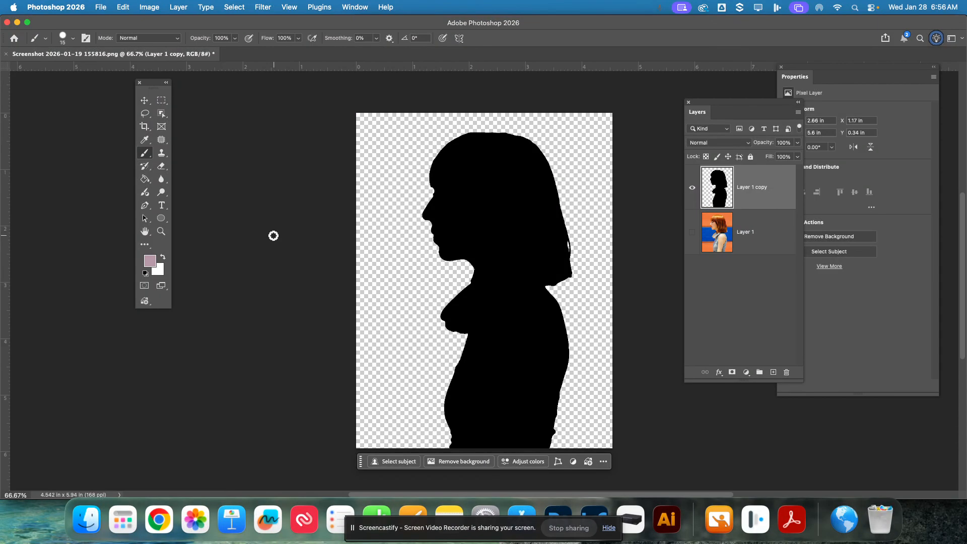
Try different brush sizes, paint a 25 px test dab on the empty area beside the silhouette's shoulder, and undo it.
key("bracketright")
key("bracketright")
key("bracketright")
key("bracketright")
key("bracketleft")
key("bracketleft")
key("bracketleft")
key("bracketleft")
key("bracketleft")
key("bracketleft")
left_click(580, 337)
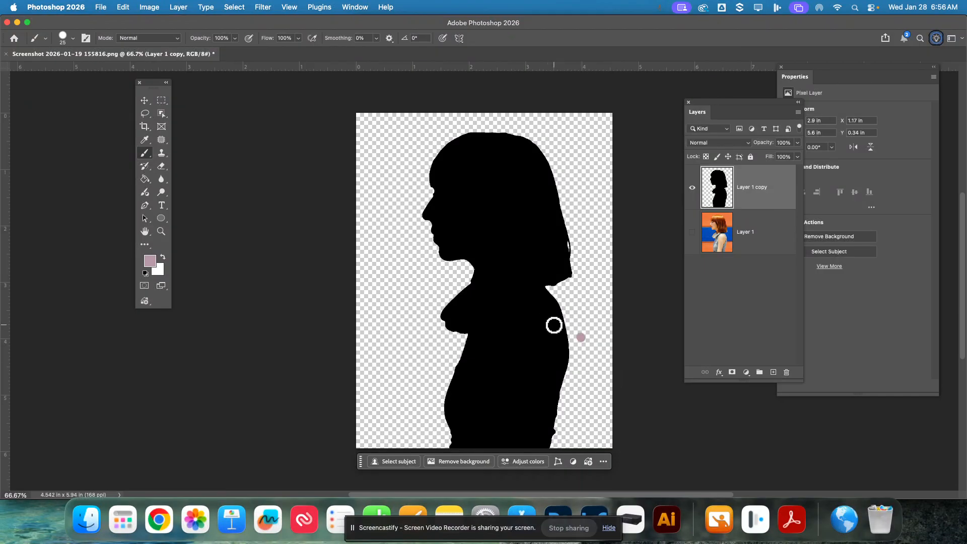
key("super+z")
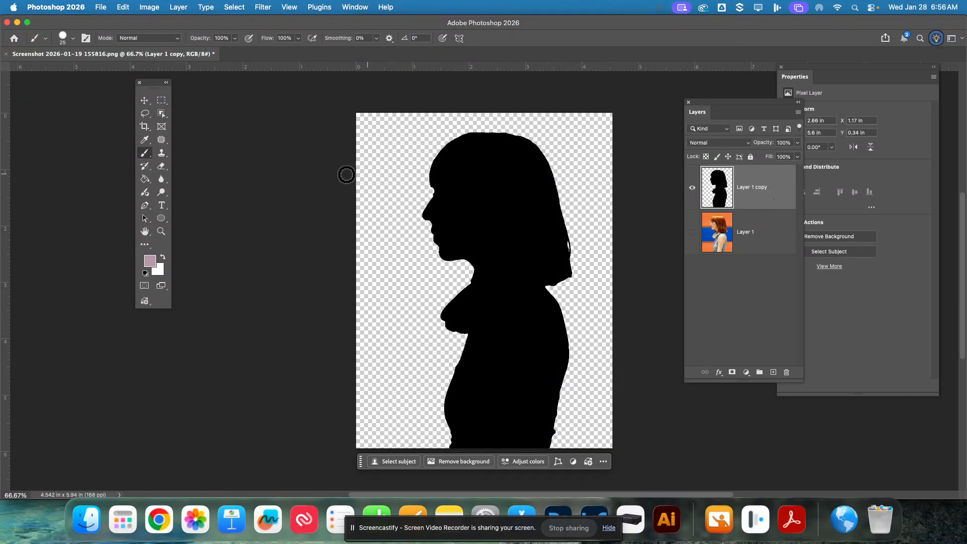
Choose the standard Eraser Tool.
right_click(146, 157)
left_click(168, 152)
left_click(160, 168)
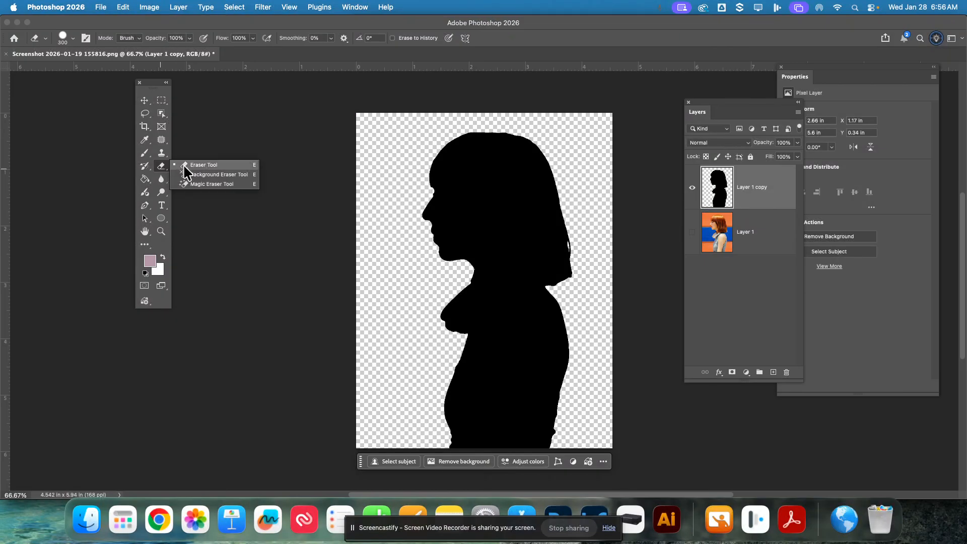
left_click(185, 166)
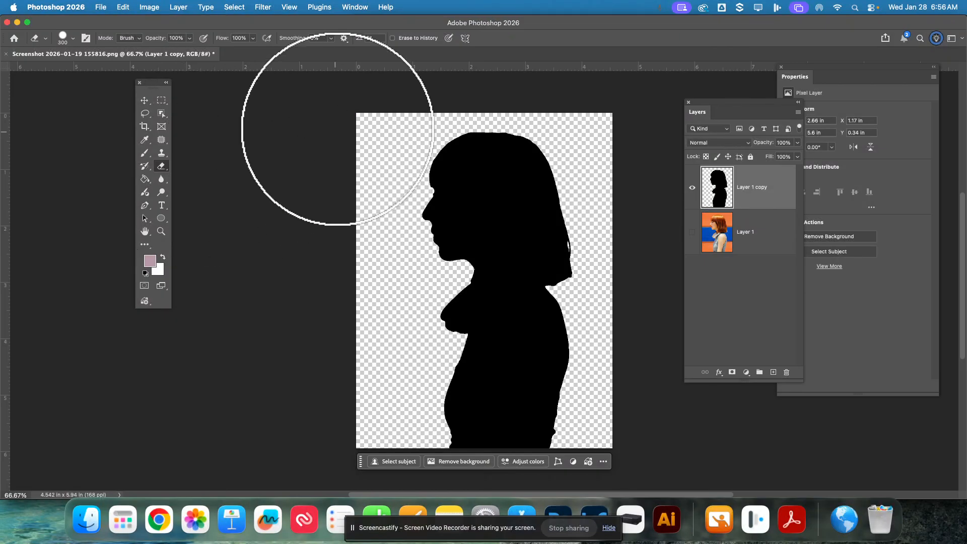
Reduce the eraser size to 35 px.
key("bracketleft")
key("bracketleft")
key("bracketleft")
key("bracketleft")
key("bracketleft")
key("bracketleft")
key("bracketleft")
key("bracketleft")
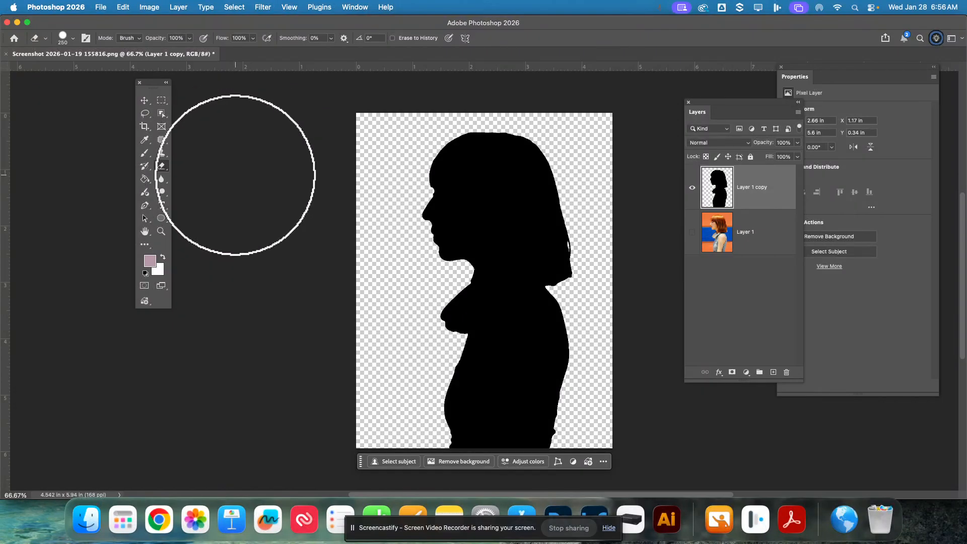
key("bracketleft")
key("bracketleft")
key("bracketleft")
key("bracketleft")
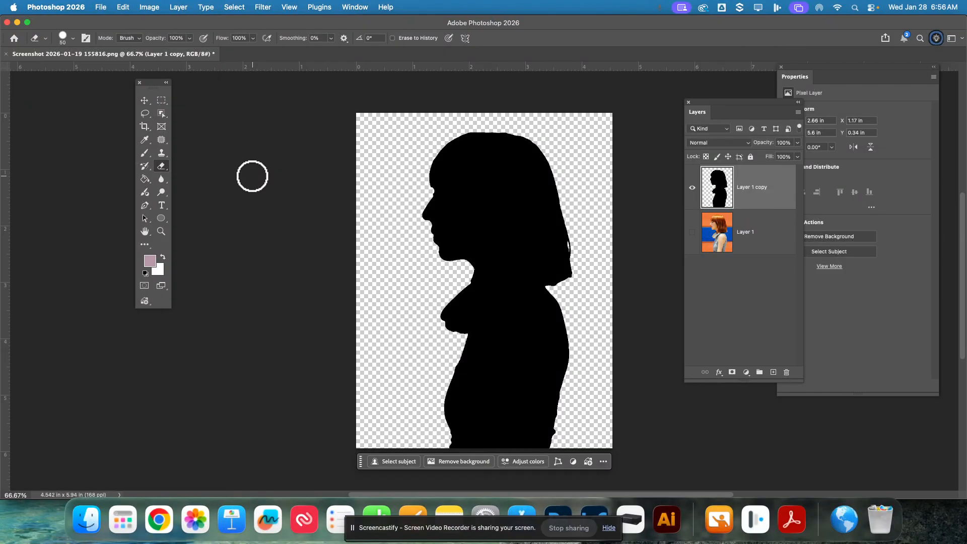
key("bracketleft")
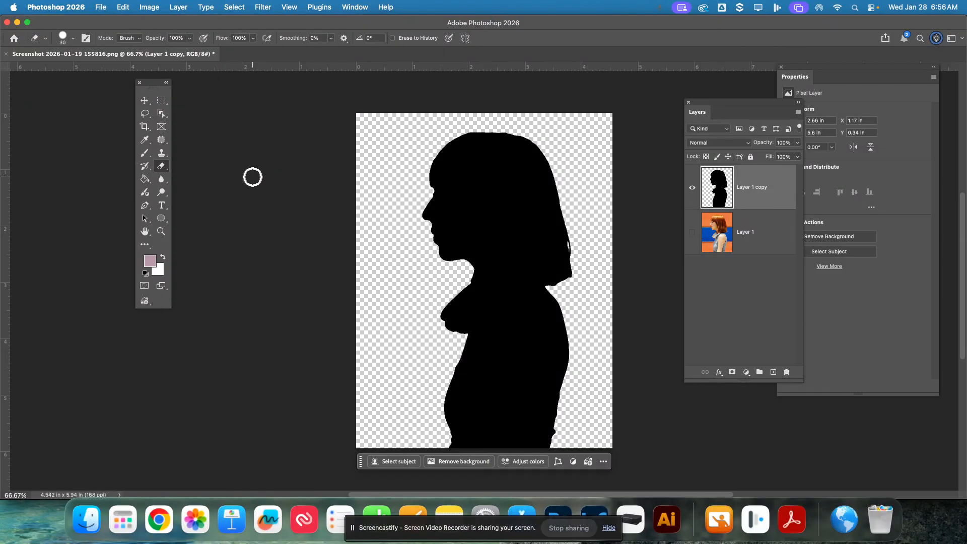
key("bracketright")
key("bracketright")
key("bracketright")
key("bracketleft")
key("bracketleft")
key("bracketleft")
key("bracketleft")
key("bracketright")
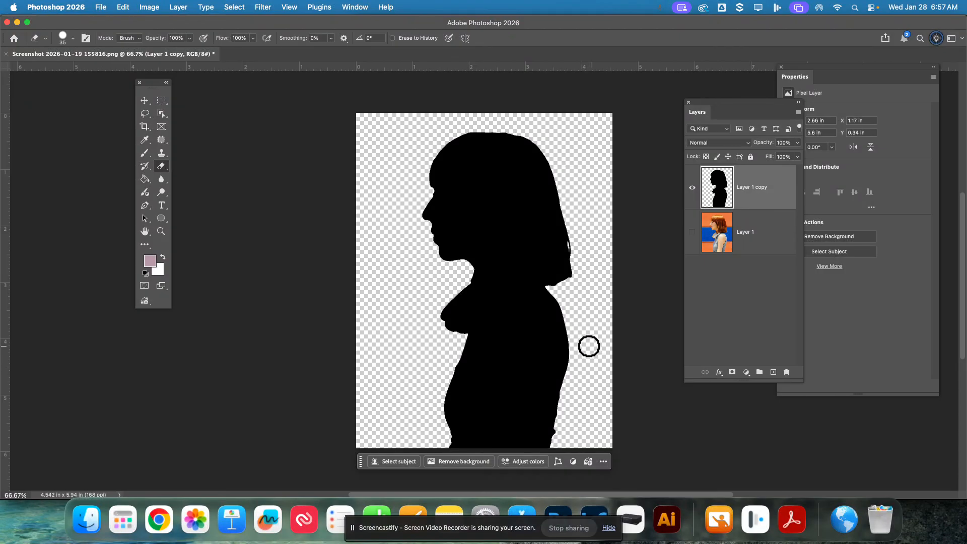
Erase a curved bust line from the back of the shoulder down across the chest, and clear the torso below it with a larger eraser.
mouse_move(583, 344)
left_mouse_down()
mouse_move(559, 339)
mouse_move(448, 389)
mouse_move(486, 362)
mouse_move(414, 380)
left_mouse_up()
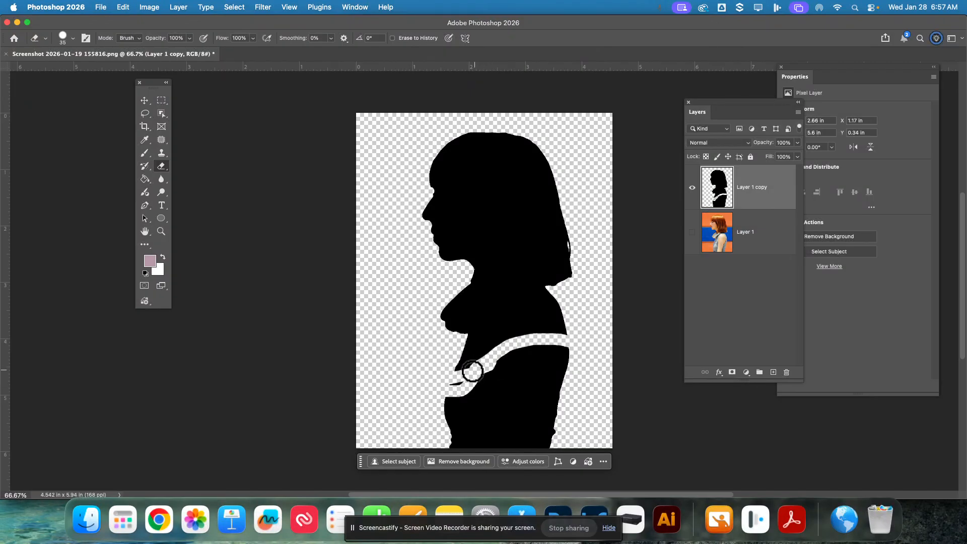
left_click_drag(431, 377, 451, 391)
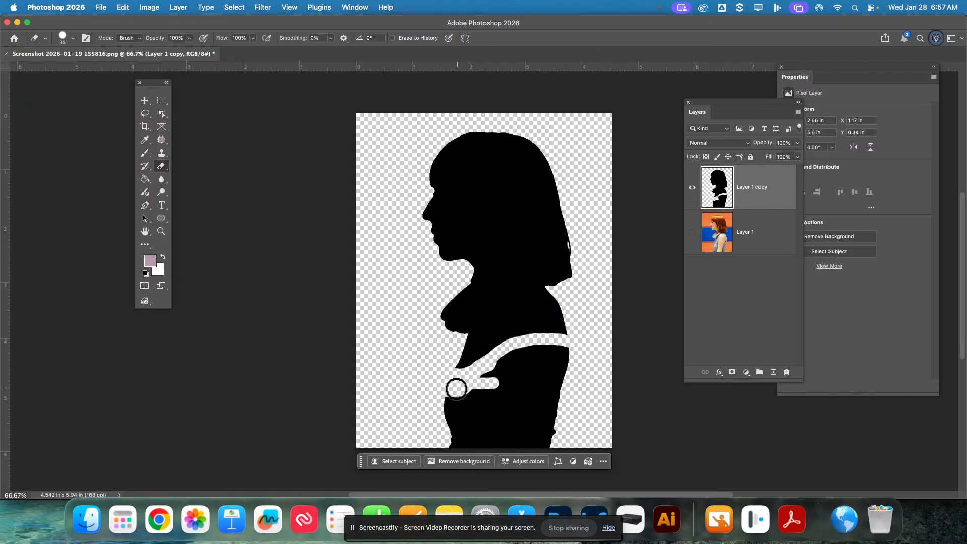
key("bracketright")
key("bracketright")
key("bracketright")
key("bracketright")
mouse_move(449, 400)
left_mouse_down()
mouse_move(522, 373)
mouse_move(541, 363)
mouse_move(539, 350)
mouse_move(559, 353)
mouse_move(565, 395)
mouse_move(472, 429)
mouse_move(511, 398)
mouse_move(432, 410)
mouse_move(434, 431)
mouse_move(559, 443)
mouse_move(434, 439)
mouse_move(607, 397)
left_mouse_up()
key("bracketright")
key("bracketright")
key("bracketright")
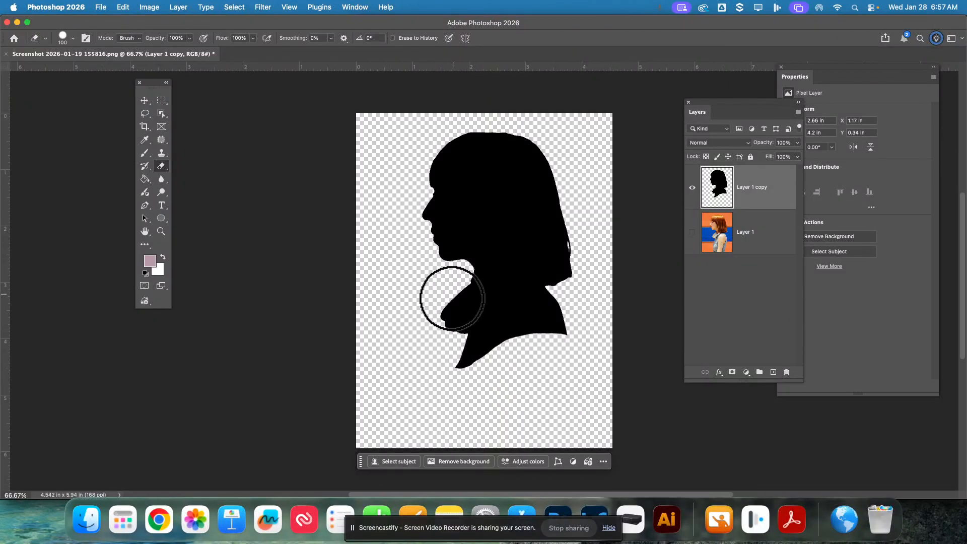
Reduce the eraser to 50 px and erase the collar bulge in front of the neck and the stray strand behind the hair.
key("bracketleft")
key("bracketleft")
key("bracketleft")
key("bracketleft")
key("bracketleft")
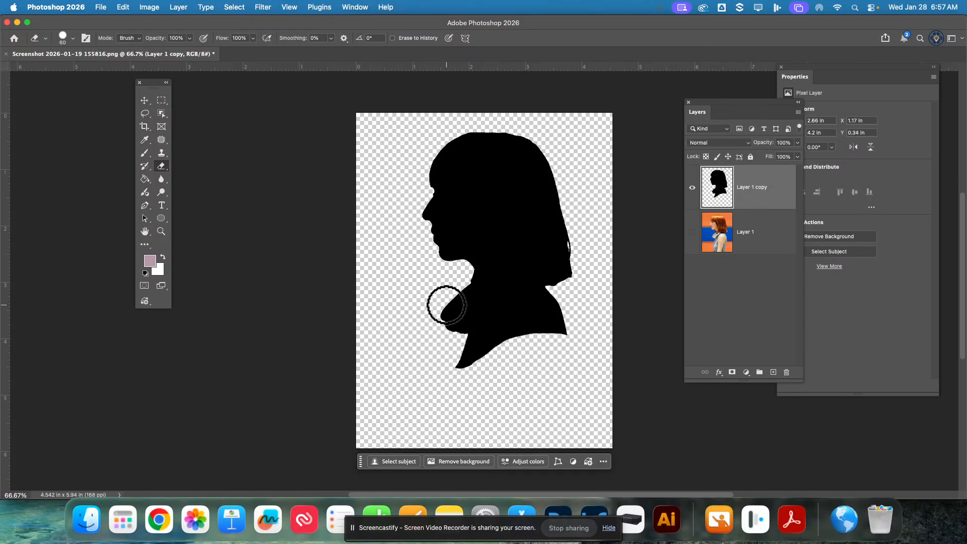
mouse_move(441, 312)
left_mouse_down()
mouse_move(464, 285)
mouse_move(448, 336)
mouse_move(445, 294)
mouse_move(437, 334)
mouse_move(466, 282)
mouse_move(458, 329)
left_mouse_up()
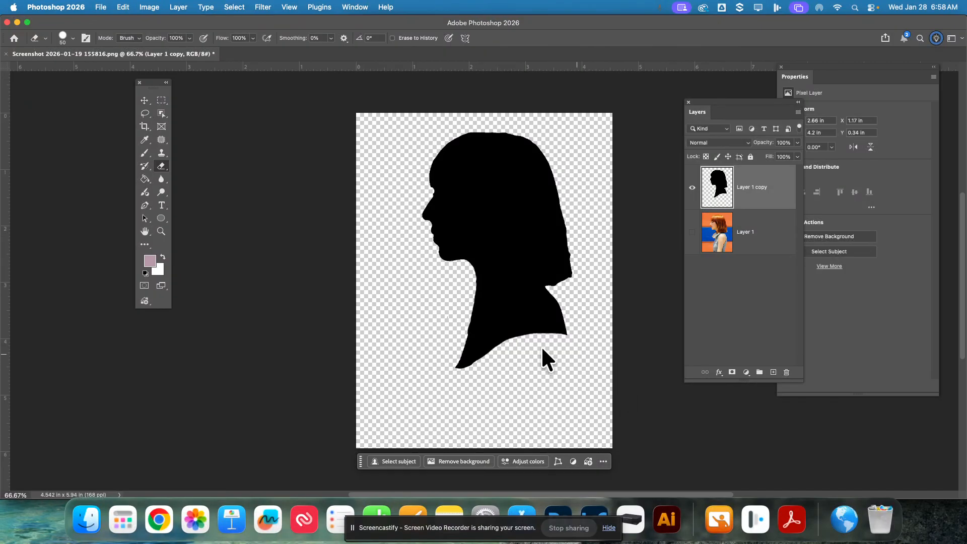
left_click_drag(553, 295, 555, 308)
left_click(561, 281)
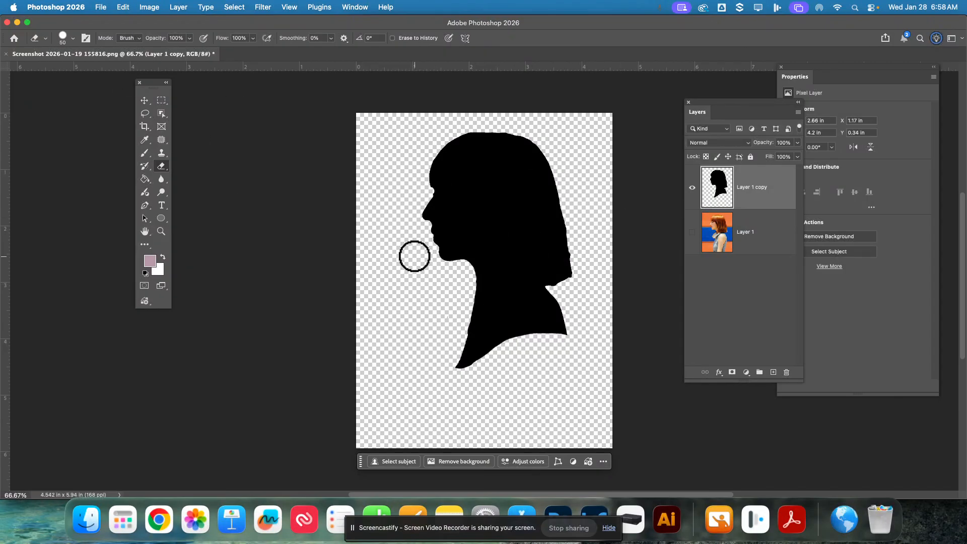
Start a new document and name it with the author's username followed by "_sillhoutte".
left_click(101, 8)
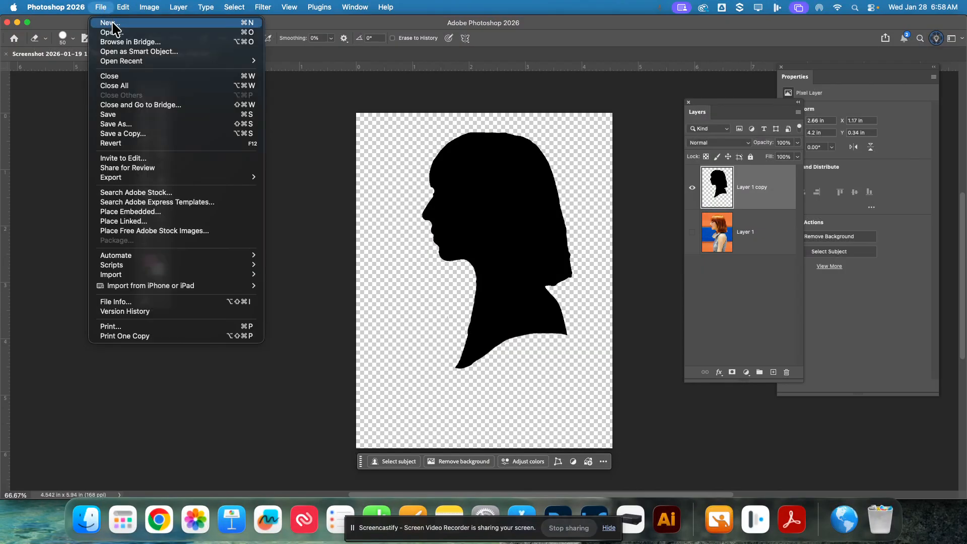
left_click(113, 23)
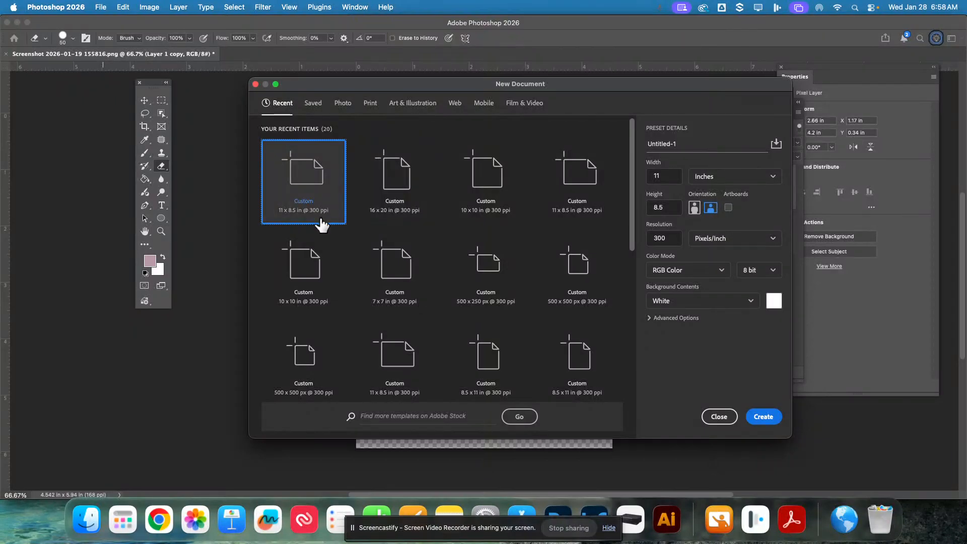
left_click(689, 145)
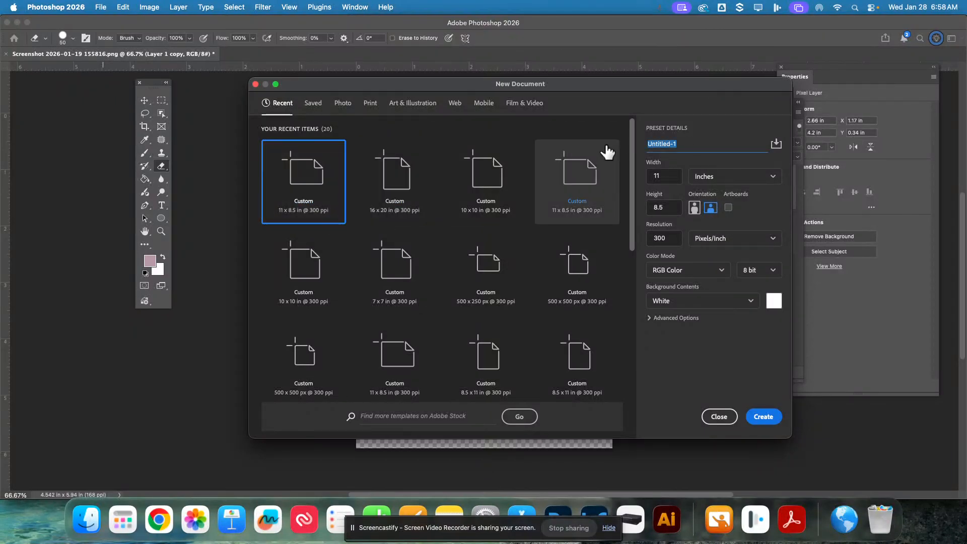
type("wtemples_sillhoutte")
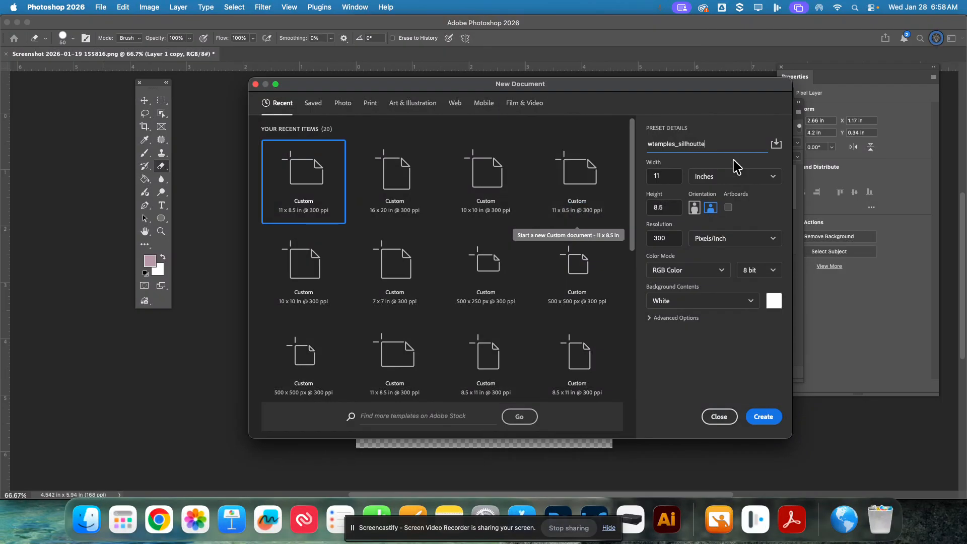
Set the new document to 5 inches wide by 7 inches high and create it.
left_click(762, 180)
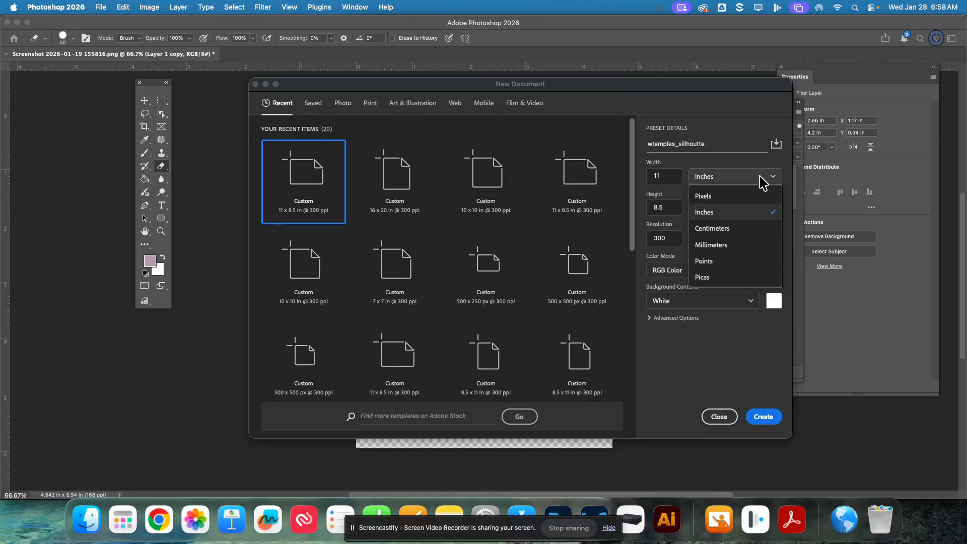
left_click(769, 181)
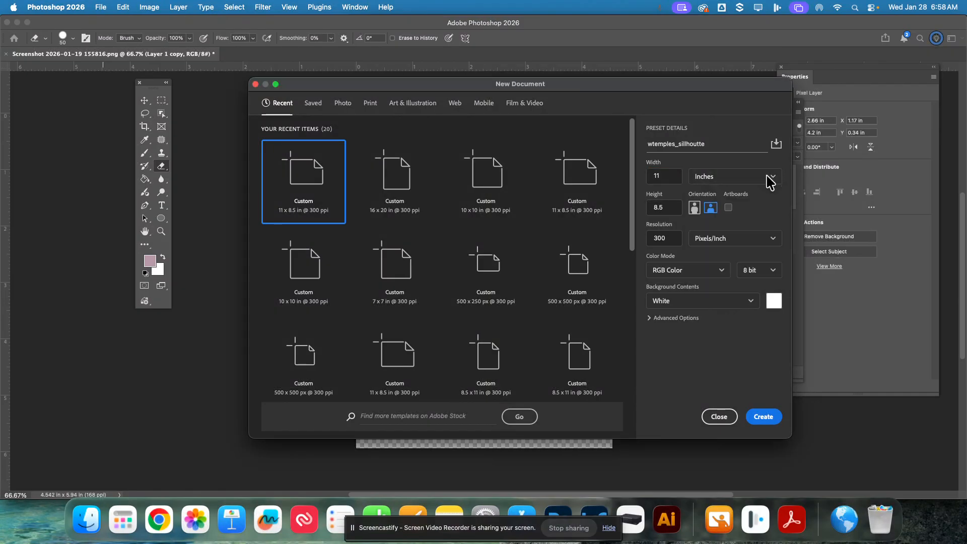
left_click(769, 182)
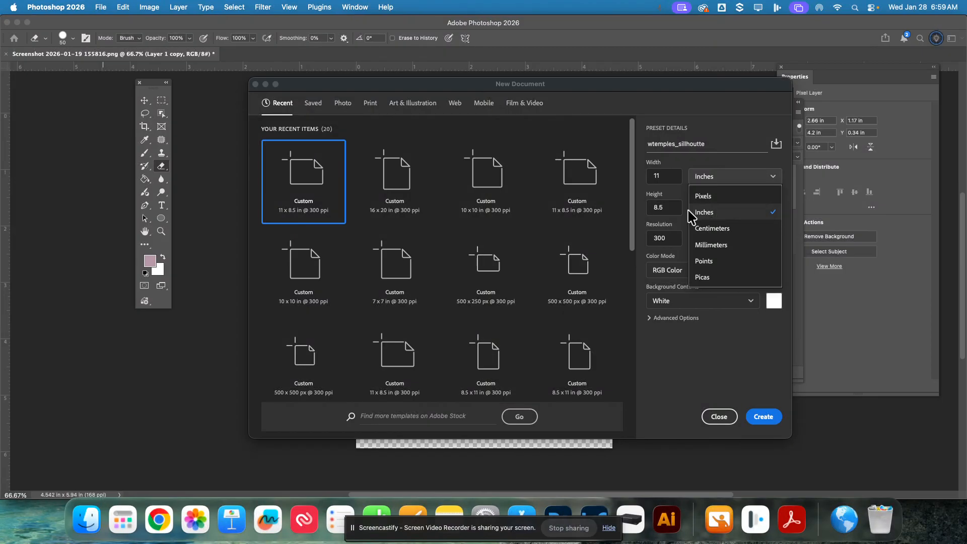
left_click(715, 214)
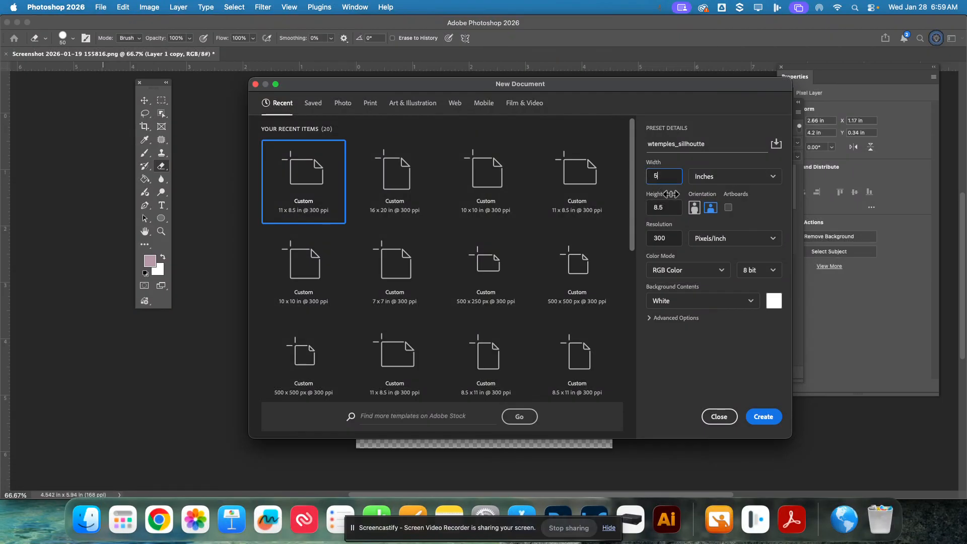
key("Tab")
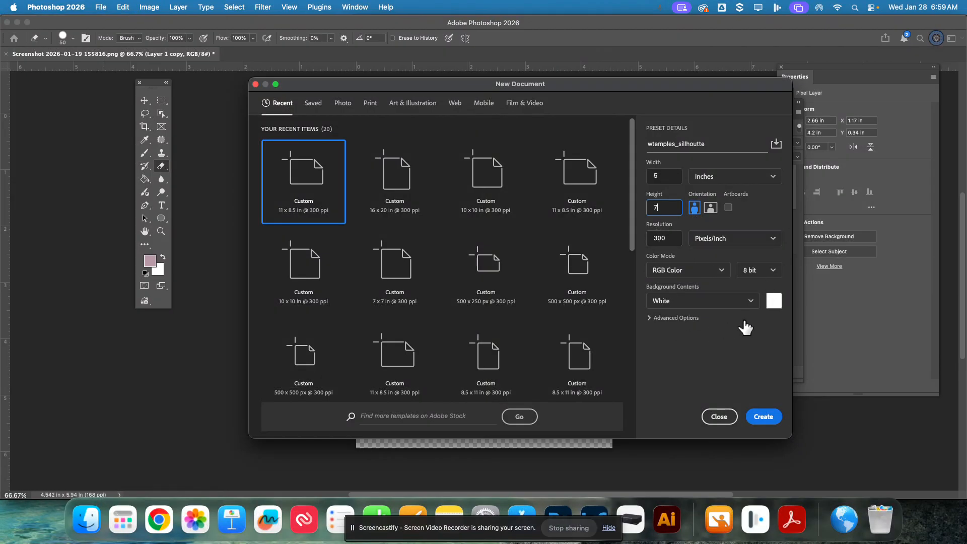
left_click(763, 416)
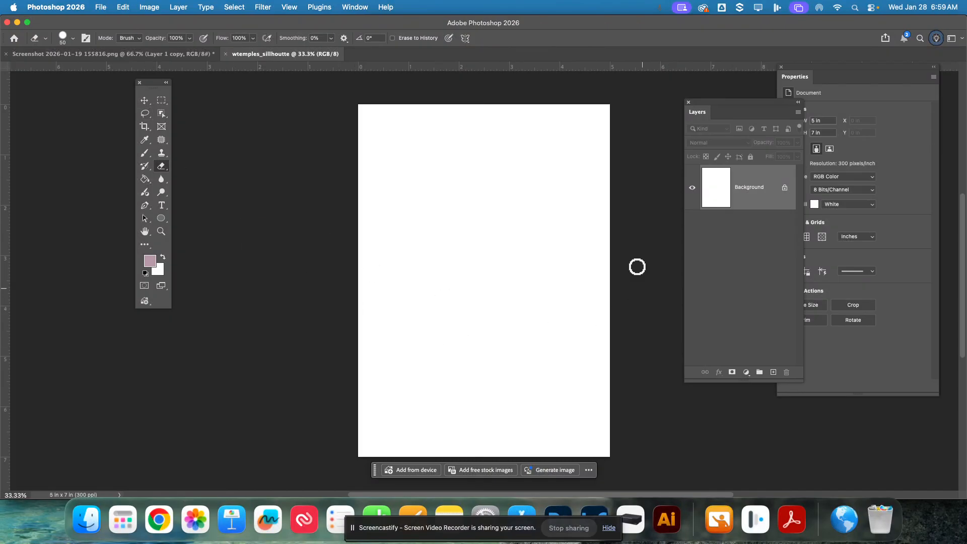
left_click(101, 7)
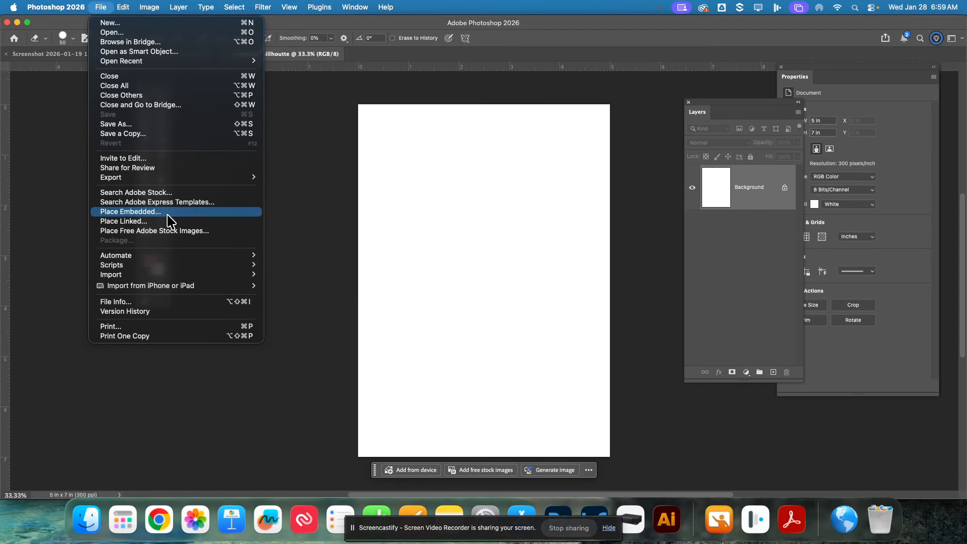
left_click(151, 212)
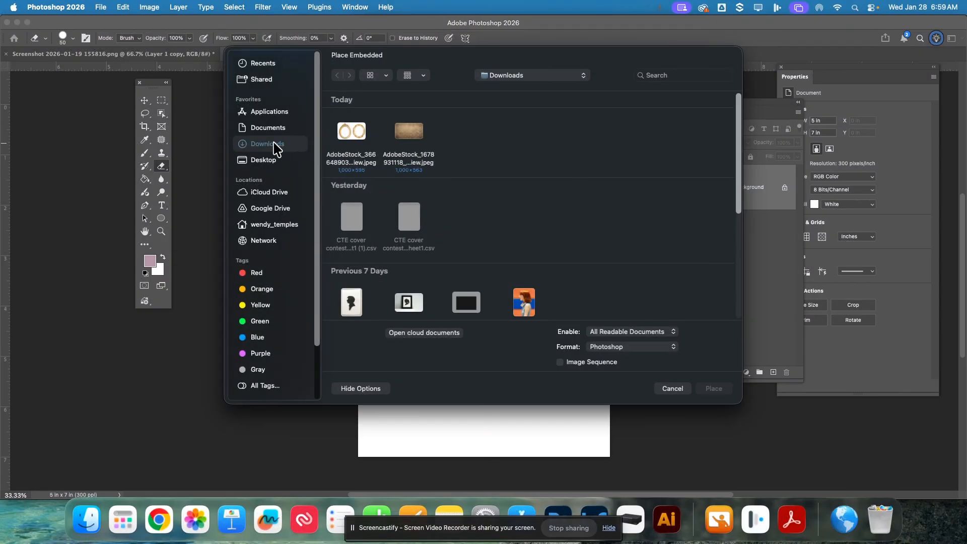
left_click(410, 136)
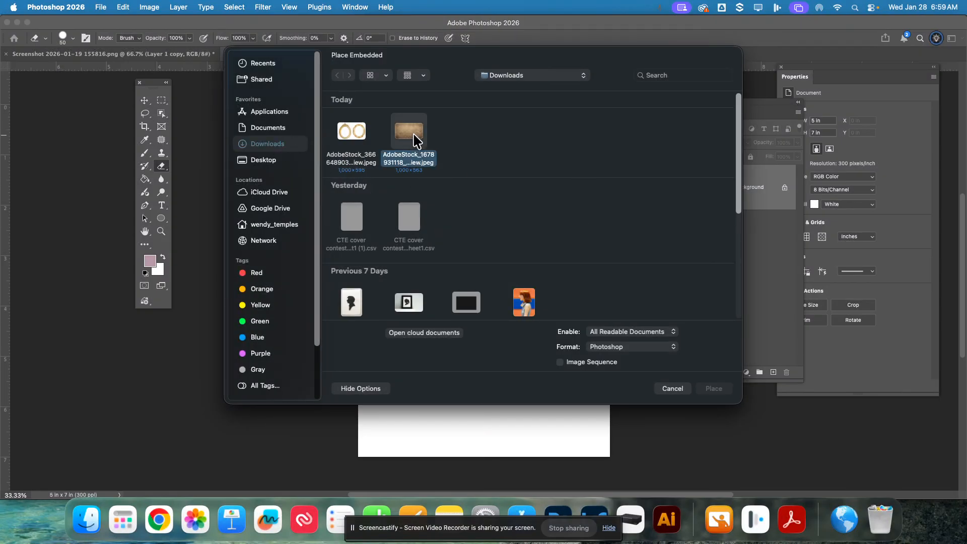
double_click(410, 133)
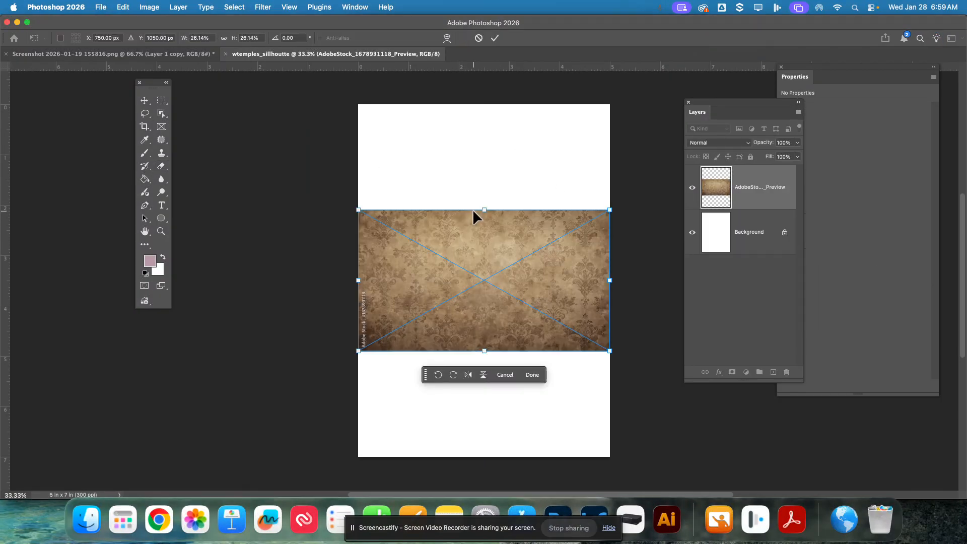
Scale the wallpaper to 58.70% width and 67.70% height, center it over the whole canvas, and commit the placement.
left_click_drag(485, 209, 496, 180)
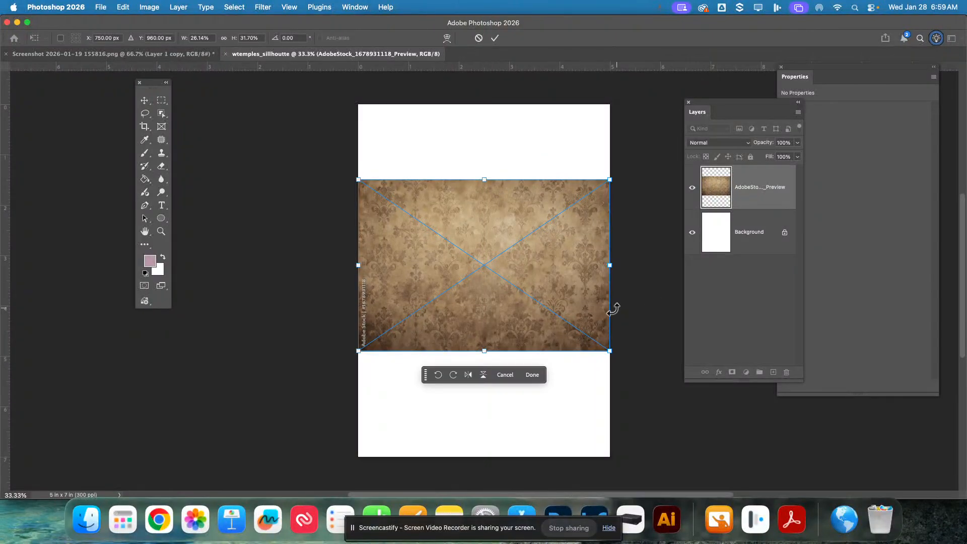
left_click_drag(611, 351, 787, 468)
left_click_drag(358, 179, 242, 81)
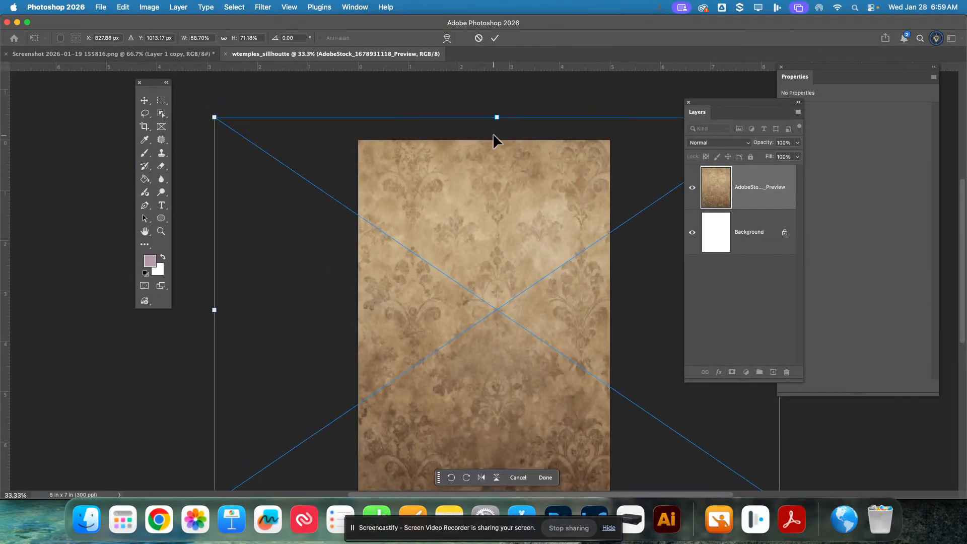
left_click_drag(496, 117, 508, 234)
left_click_drag(505, 272, 495, 146)
left_click_drag(489, 93, 488, 98)
left_click_drag(524, 328, 509, 315)
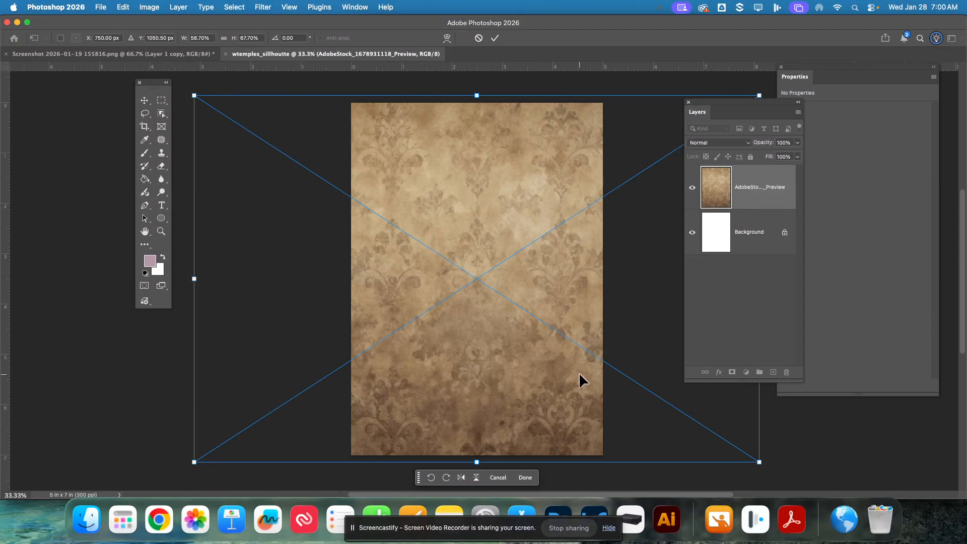
left_click(495, 38)
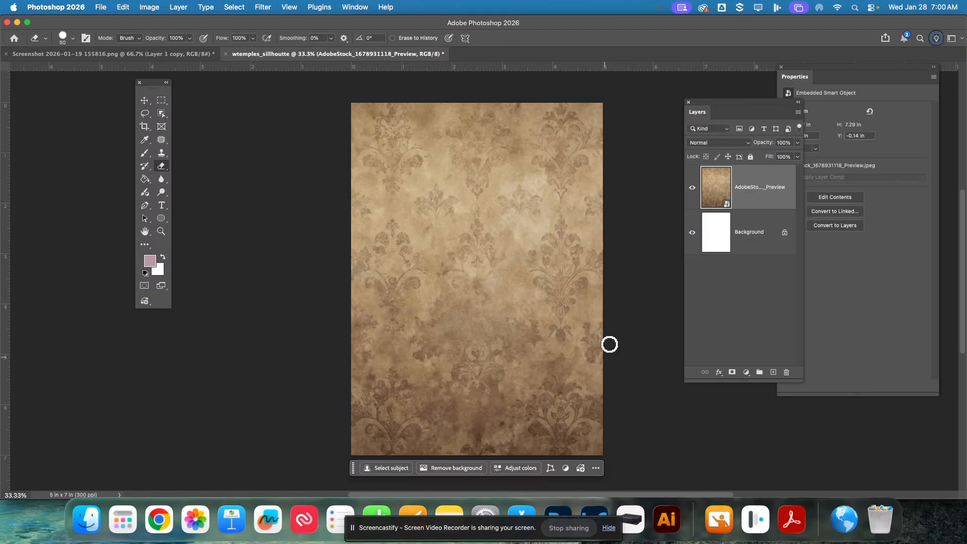
Choose the Move Tool and leave the wallpaper's transform without changing it.
left_click(144, 100)
left_click(457, 95)
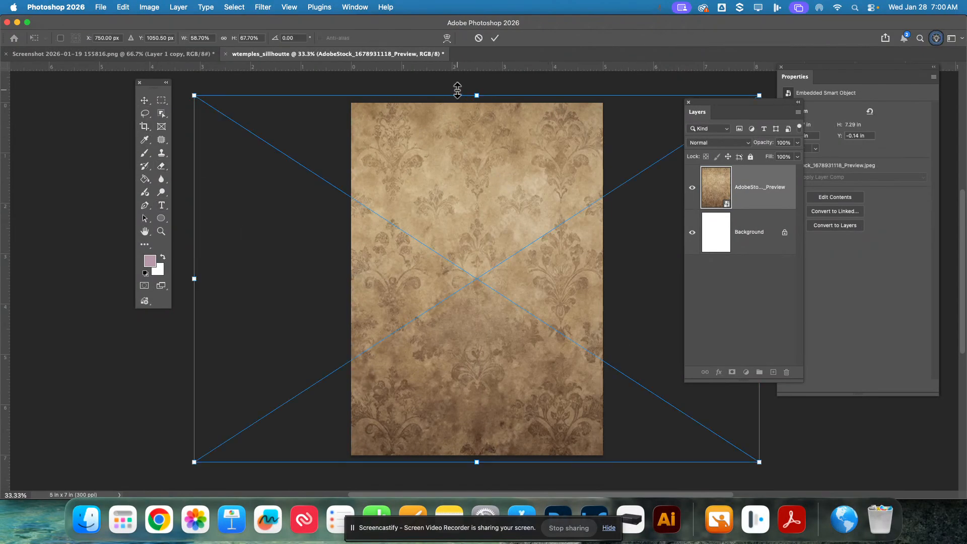
key("Escape")
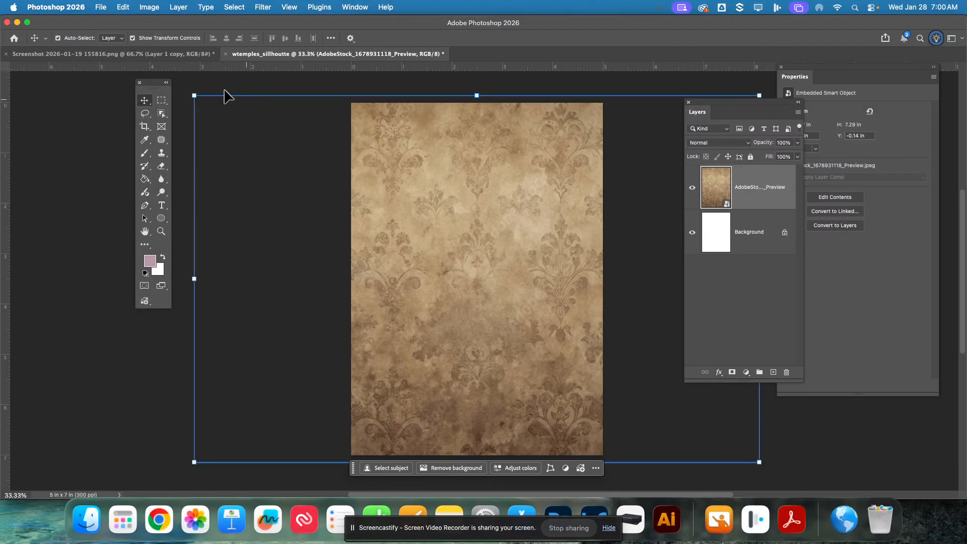
Open the oval frames image AdobeStock_366648903 from Downloads as a separate document.
left_click(101, 8)
left_click(103, 9)
left_click(102, 9)
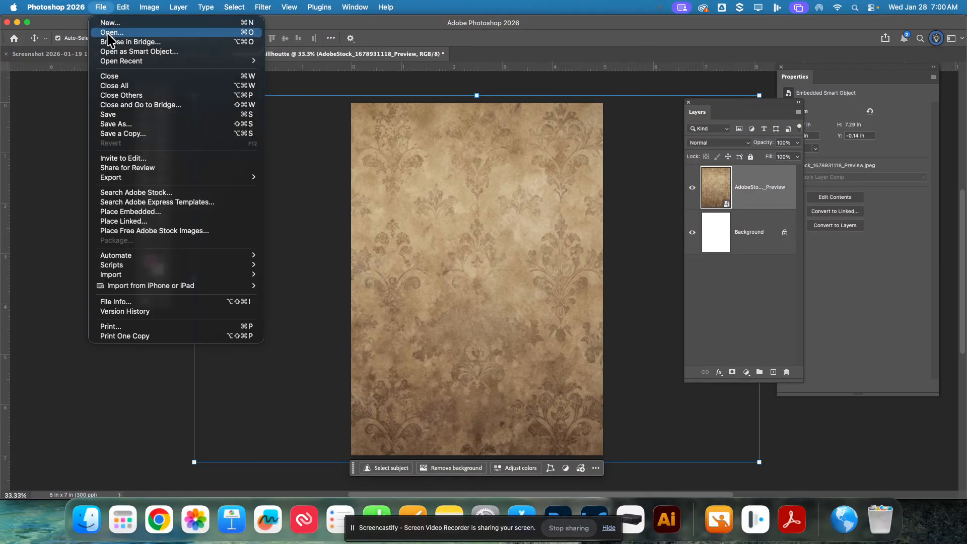
left_click(108, 33)
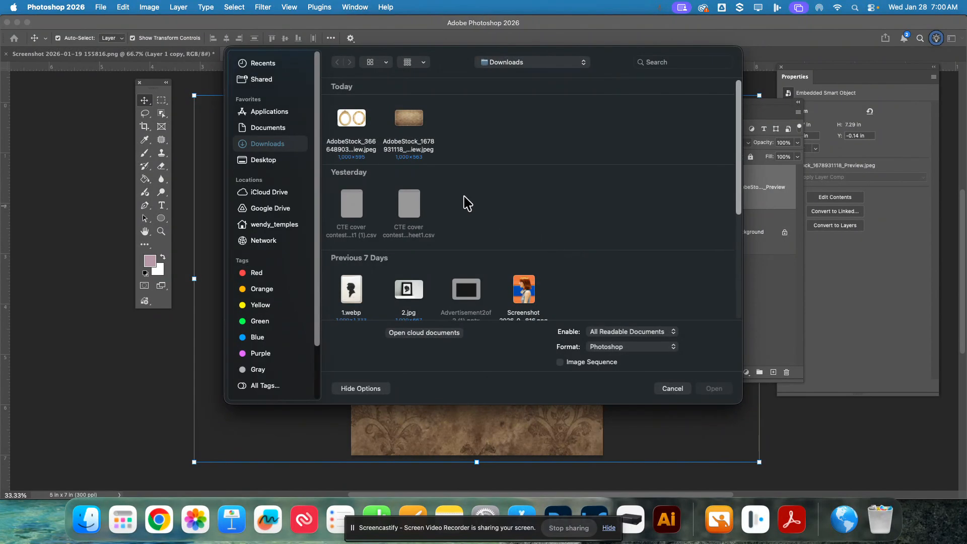
left_click(353, 128)
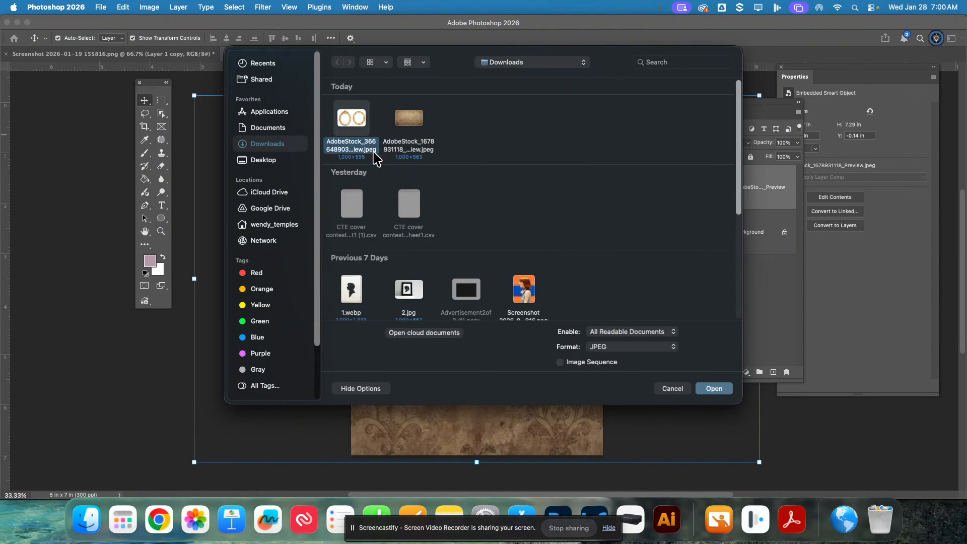
left_click(713, 388)
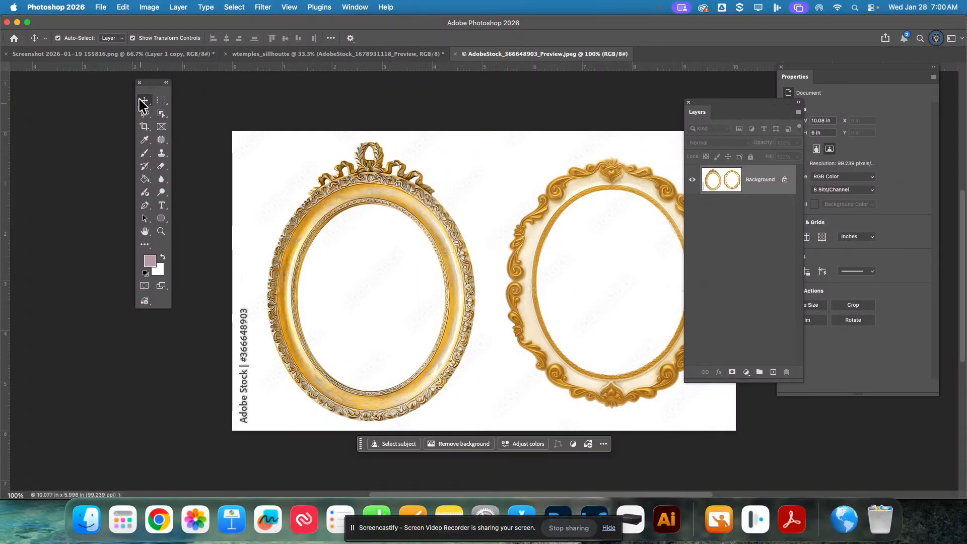
Select the gold oval frame with the bow ornament using the Object Selection Tool.
left_click(162, 115)
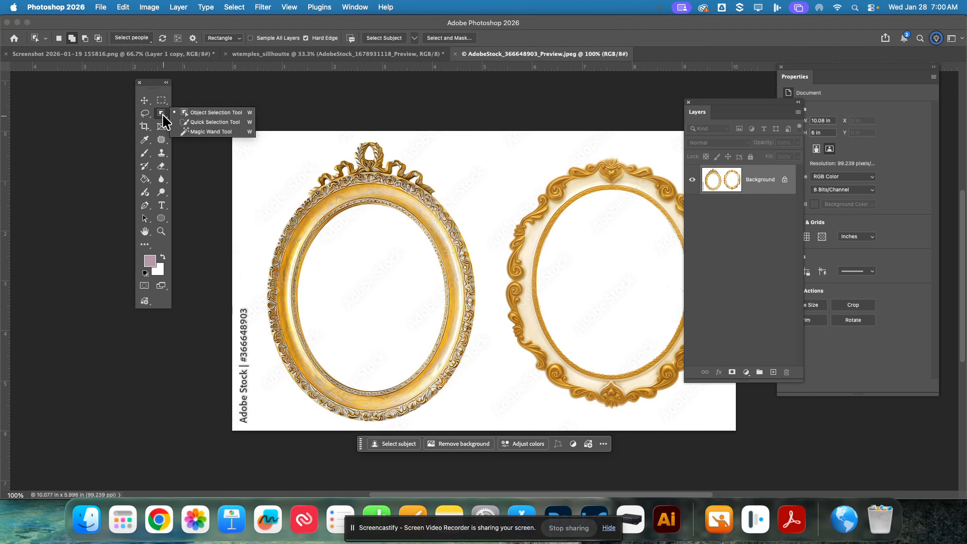
left_click(195, 112)
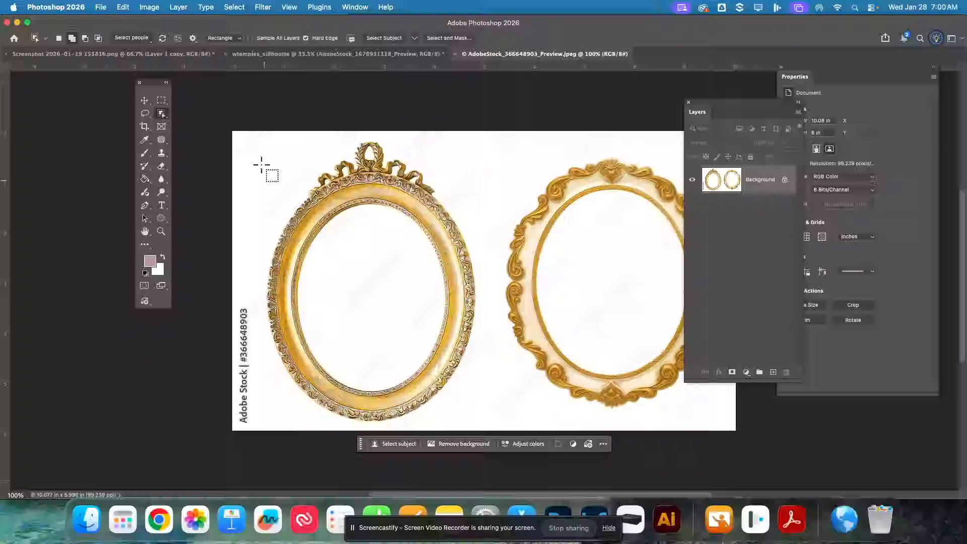
left_click_drag(247, 143, 482, 430)
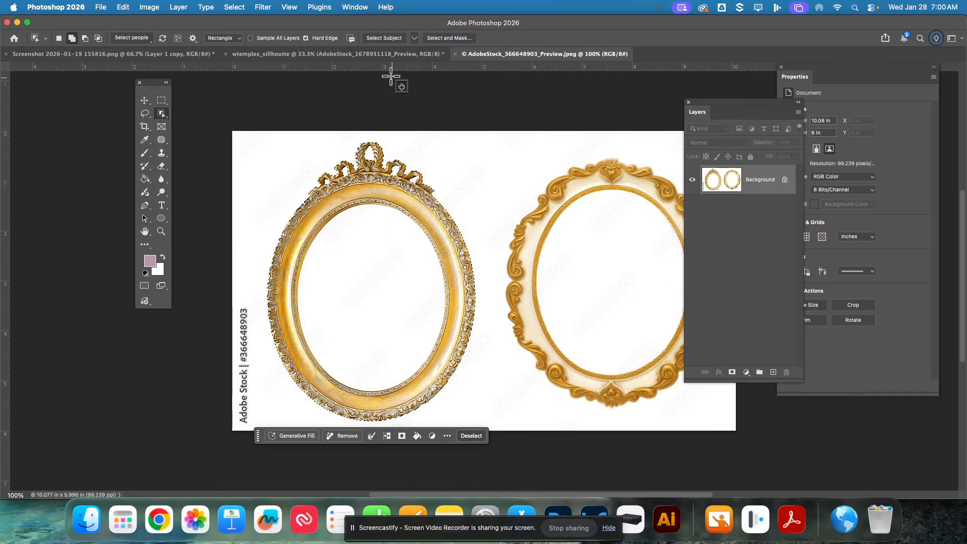
Copy the selected gold frame and paste it into the 5 × 7 inch wallpaper document.
left_click(291, 54)
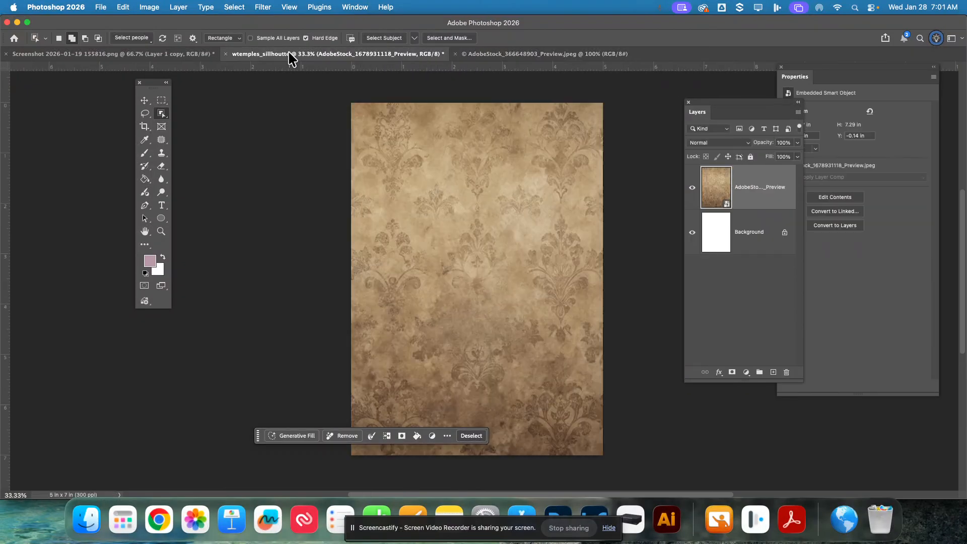
left_click(171, 54)
left_click(302, 54)
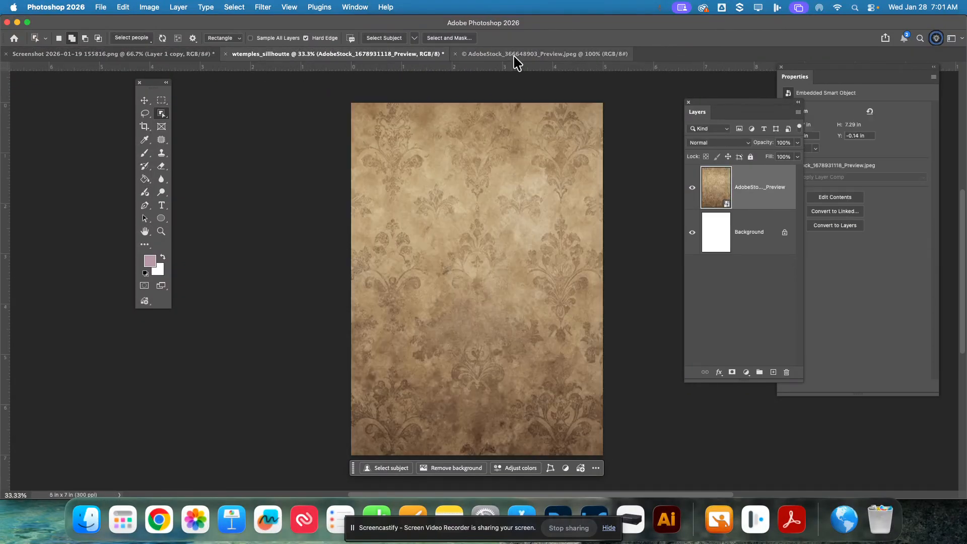
left_click(514, 55)
left_click(285, 55)
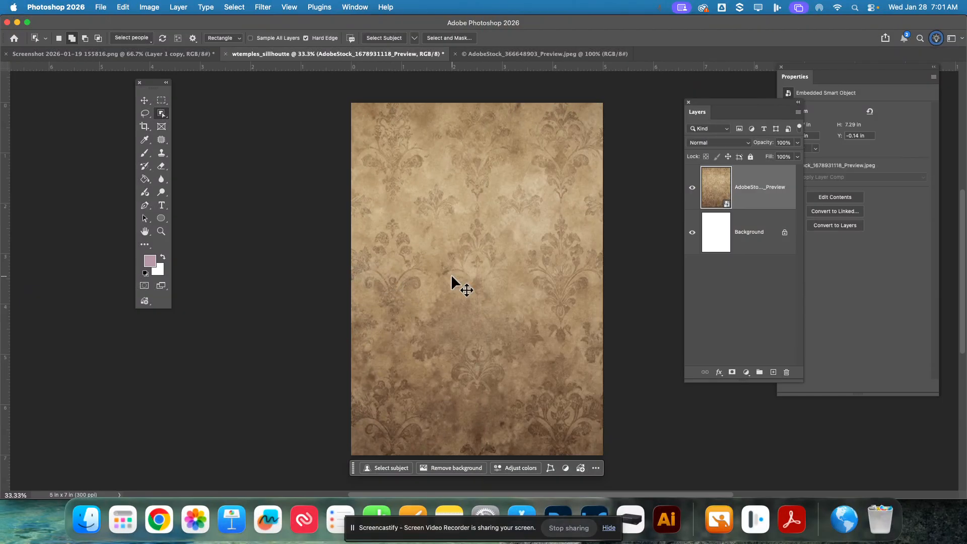
key("super+v")
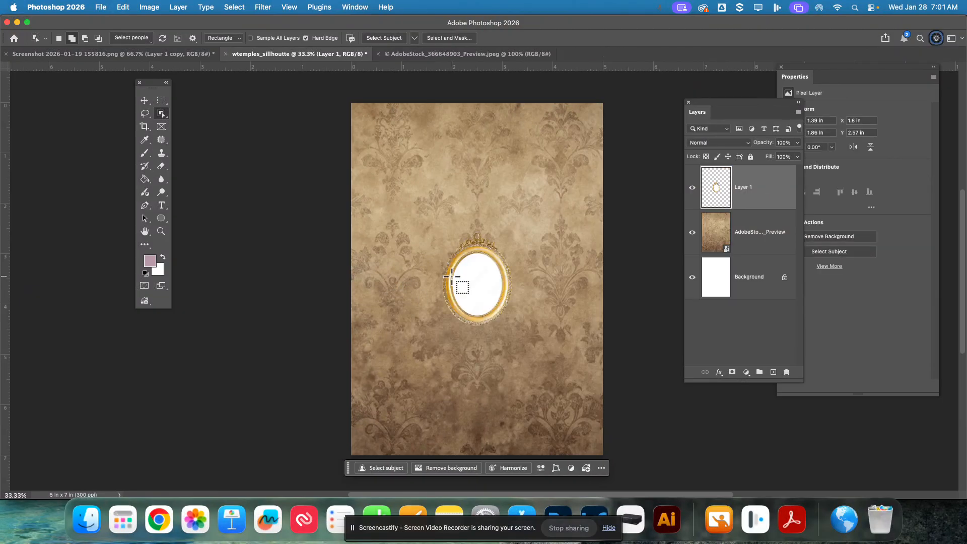
Scale the pasted frame proportionally to about 353% so it nearly fills the canvas width.
left_click(144, 101)
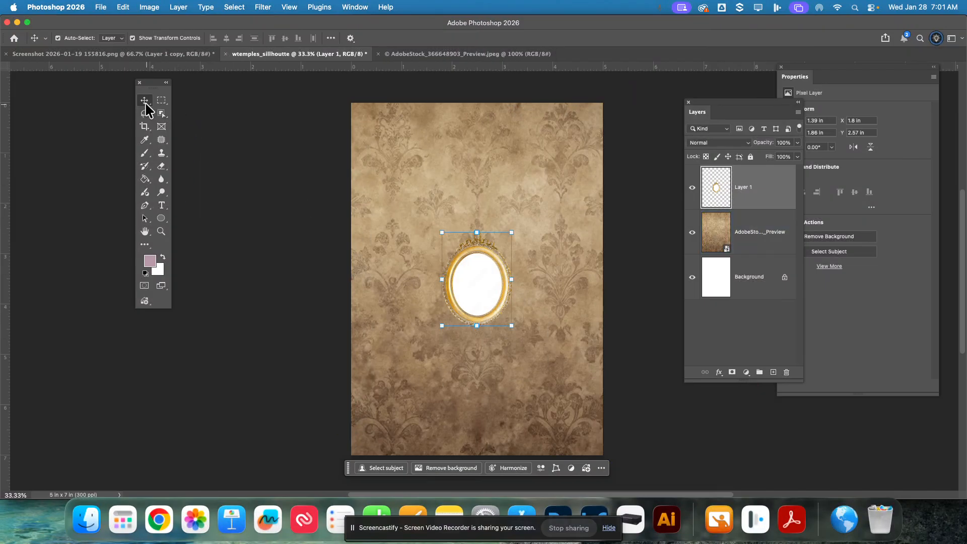
left_click(145, 102)
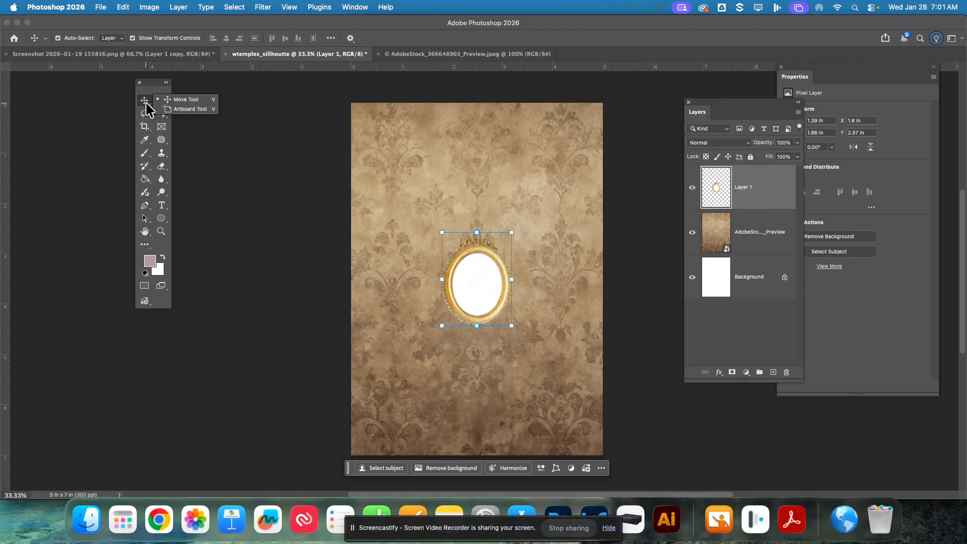
left_click(512, 232)
left_click_drag(511, 233, 585, 134)
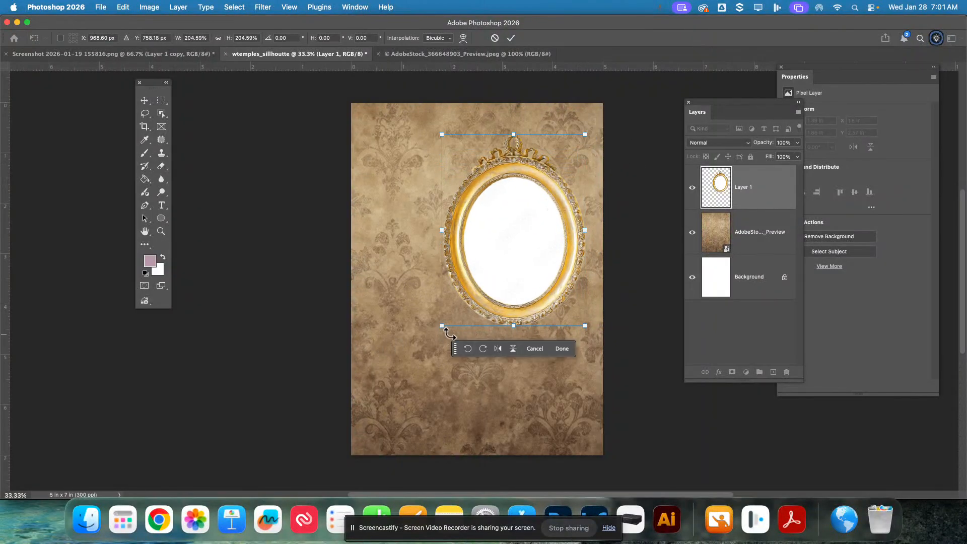
left_click_drag(442, 326, 355, 443)
left_click_drag(589, 132, 601, 114)
Shift the enlarged frame slightly left and down to about X 0 in, Y 0.1 in and commit the transform.
left_click_drag(462, 320, 461, 310)
key("super+z")
key("Left")
key("Left")
key("Left")
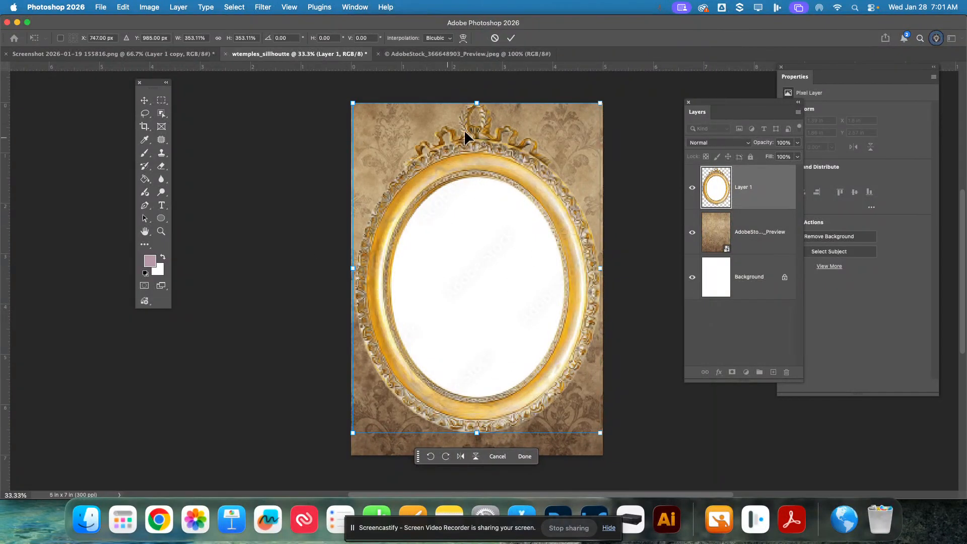
left_click_drag(523, 265, 522, 271)
key("Return")
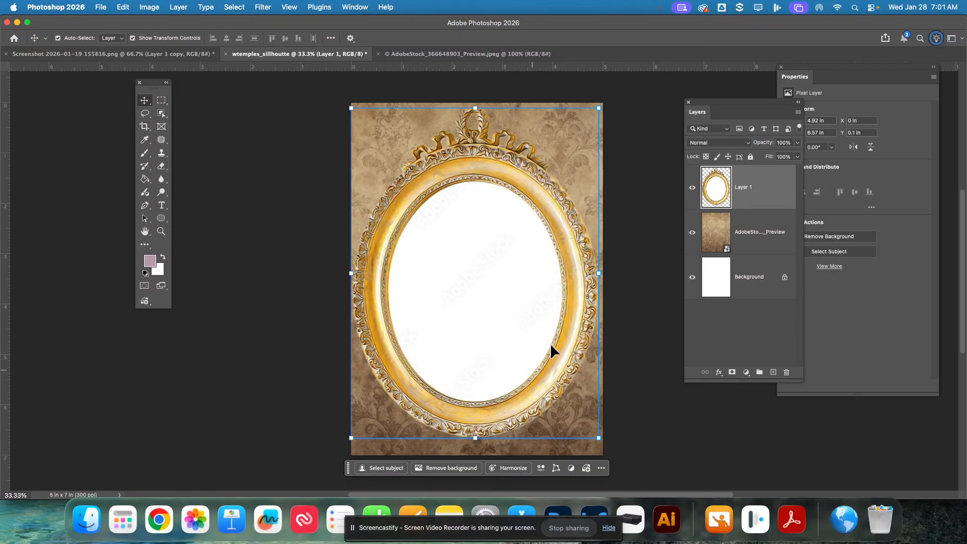
Delete the white area inside the oval frame using the Magic Wand Tool and clear the selection.
left_click(156, 115)
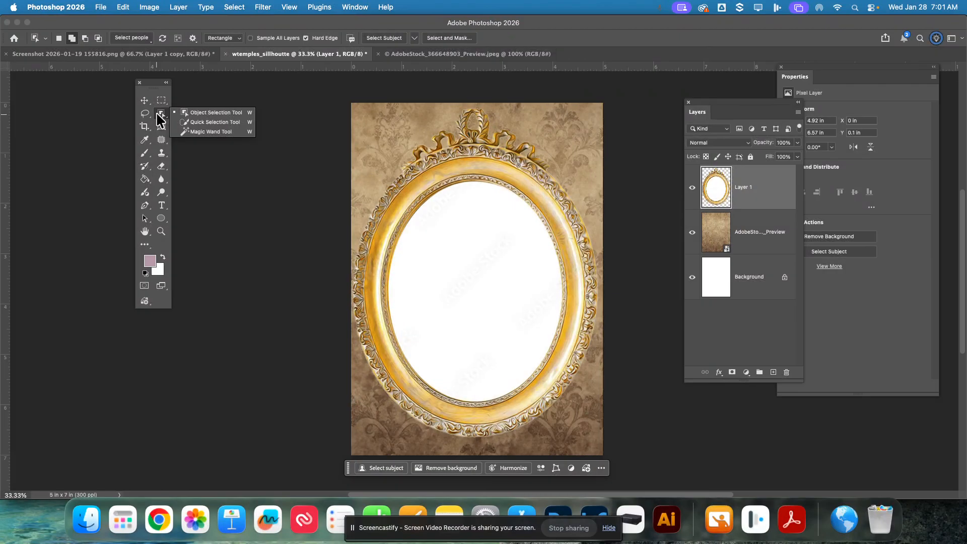
left_click(201, 133)
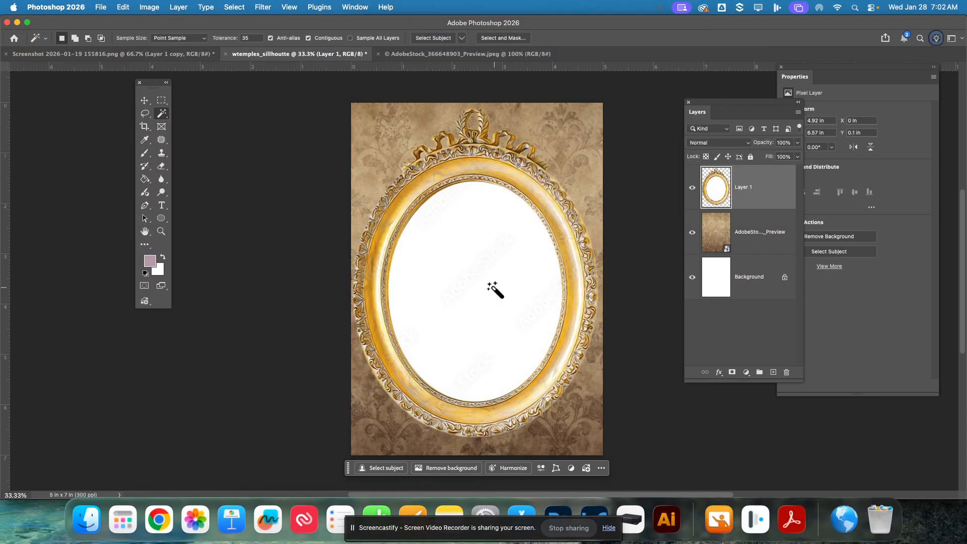
left_click(491, 286)
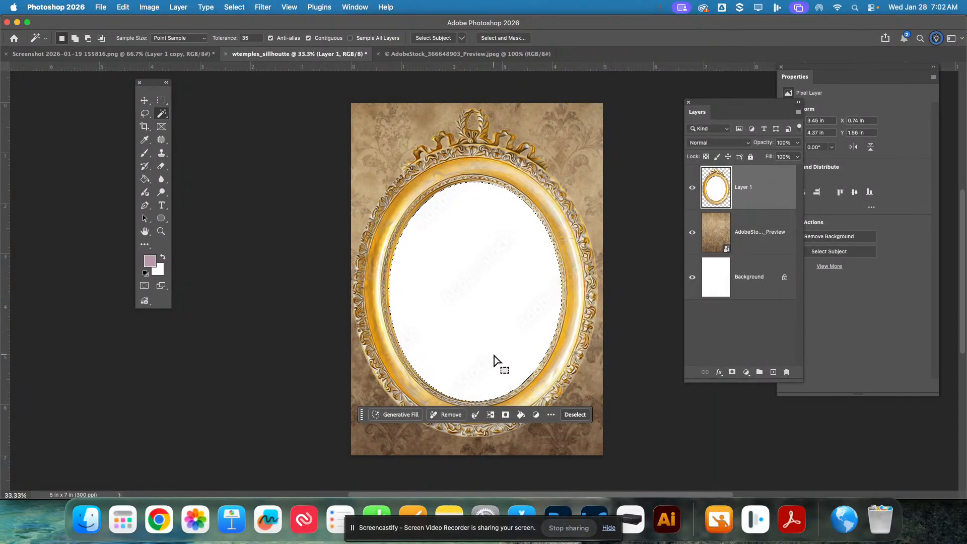
key("super+d")
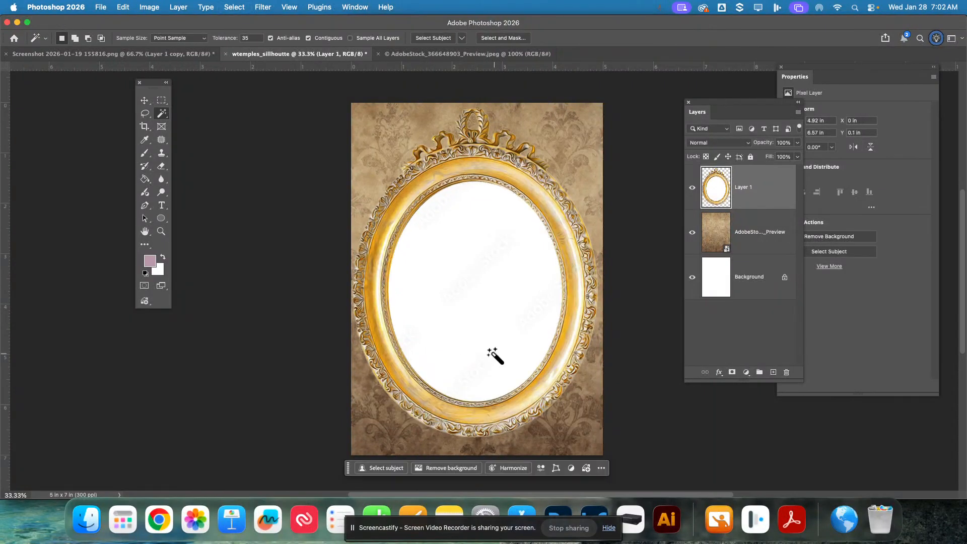
left_click(479, 325)
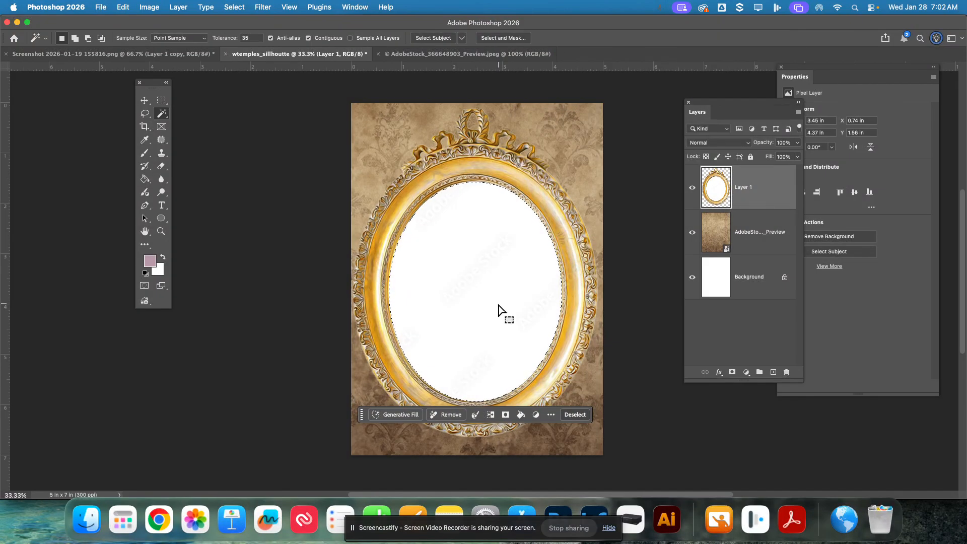
key("Delete")
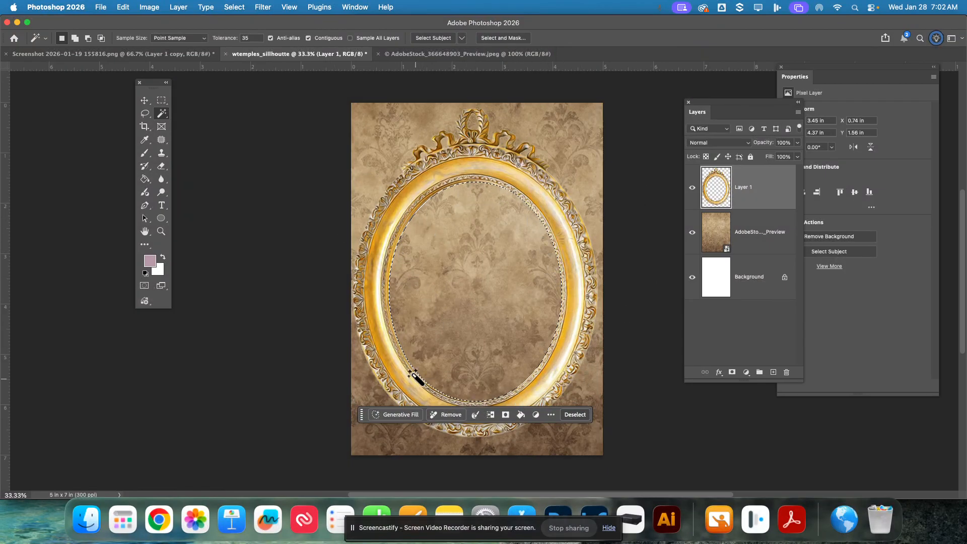
left_click(577, 417)
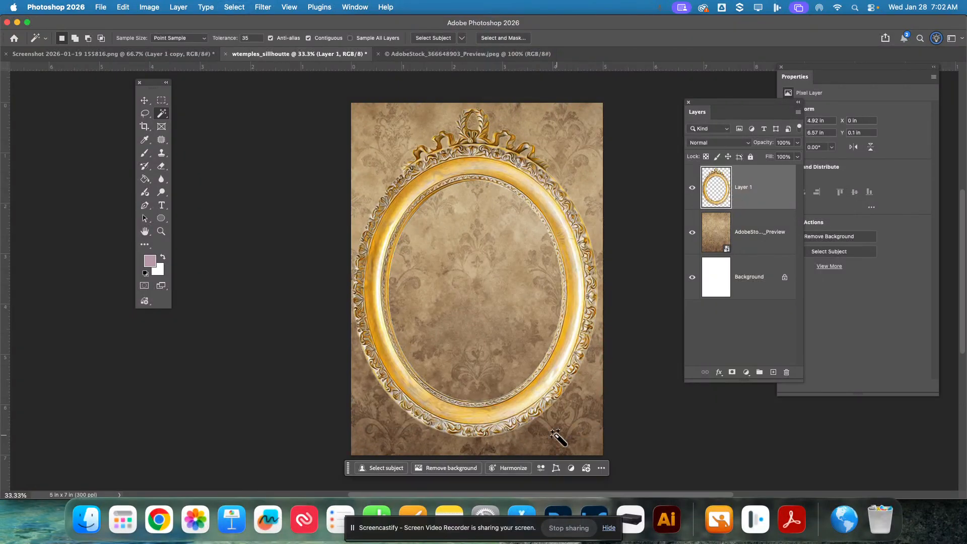
left_click(354, 535)
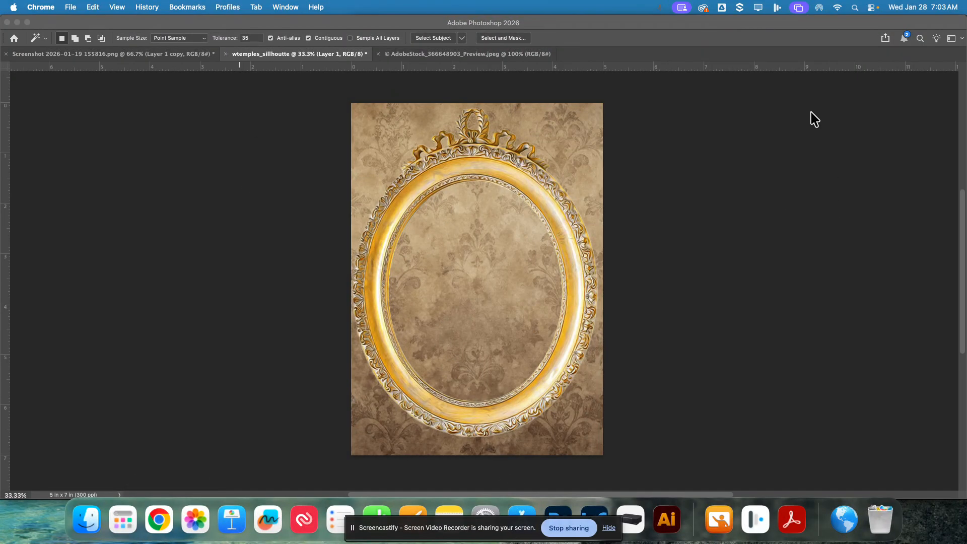
left_click(588, 235)
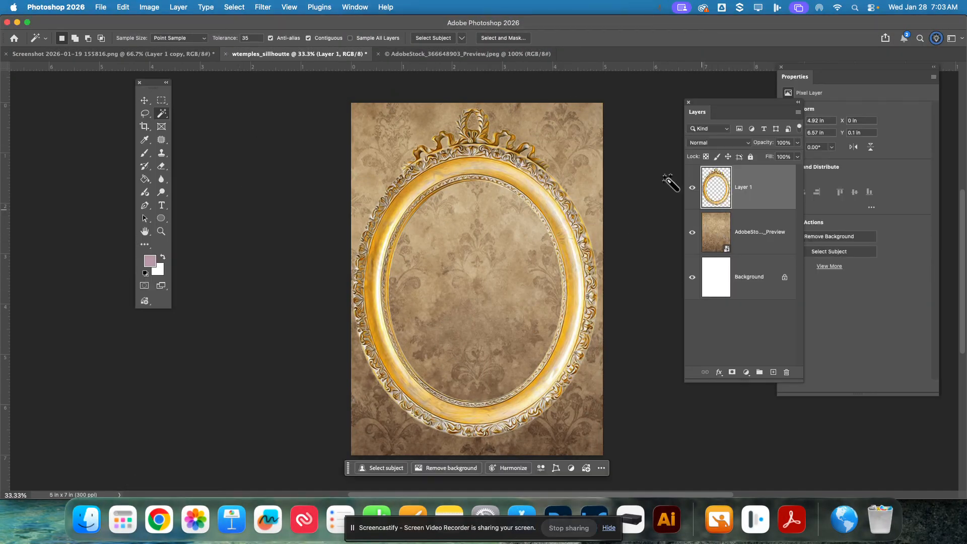
Copy the black silhouette layer from the profile photo document and paste it into the framed wallpaper document.
left_click(95, 58)
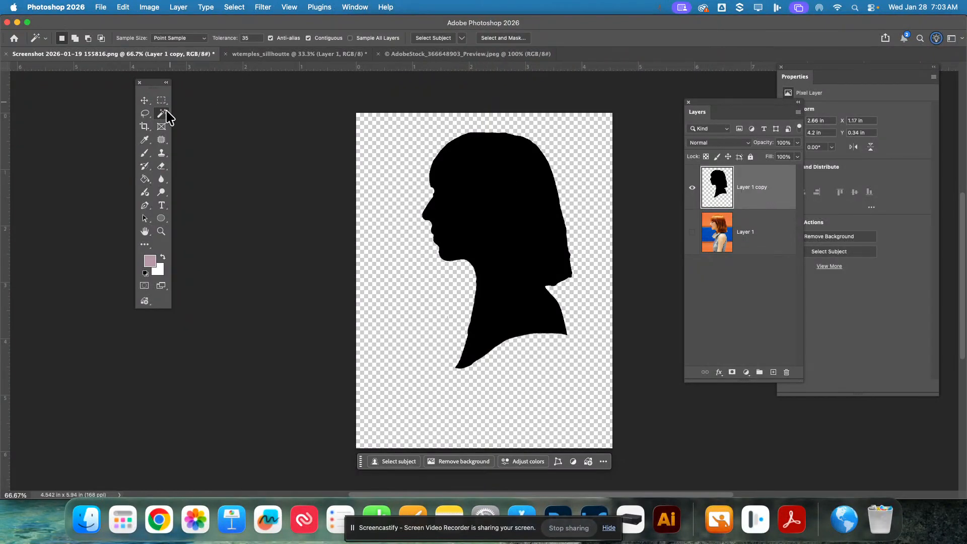
left_click(144, 103)
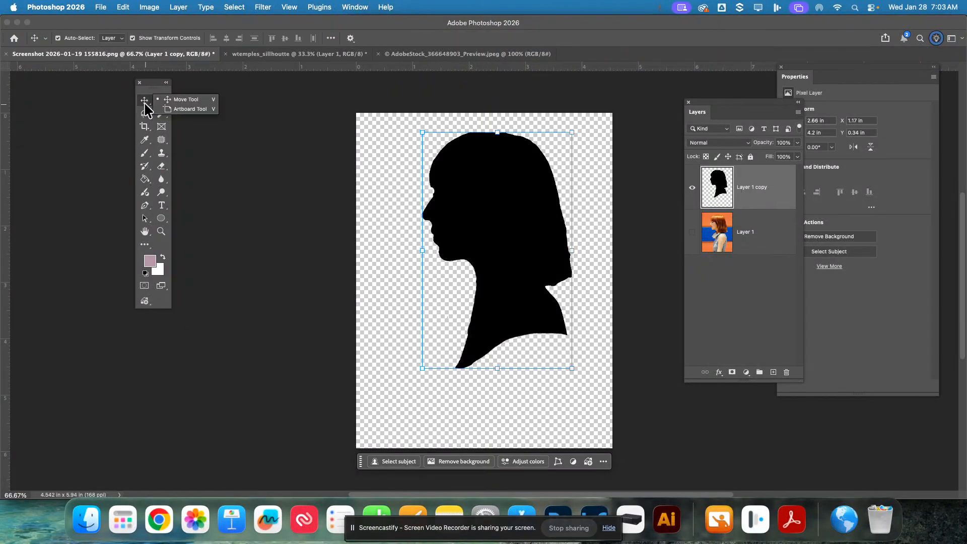
left_click(498, 243)
key("super")
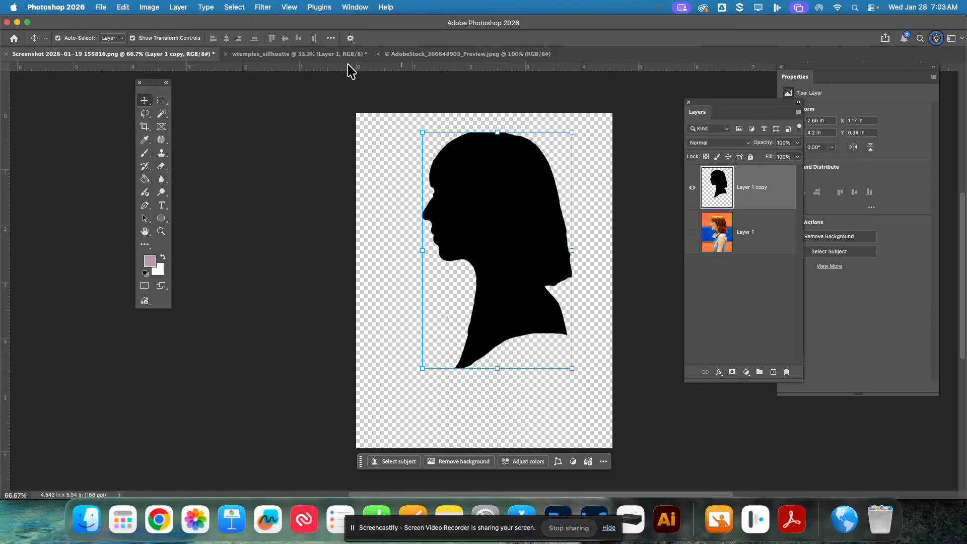
left_click(301, 56)
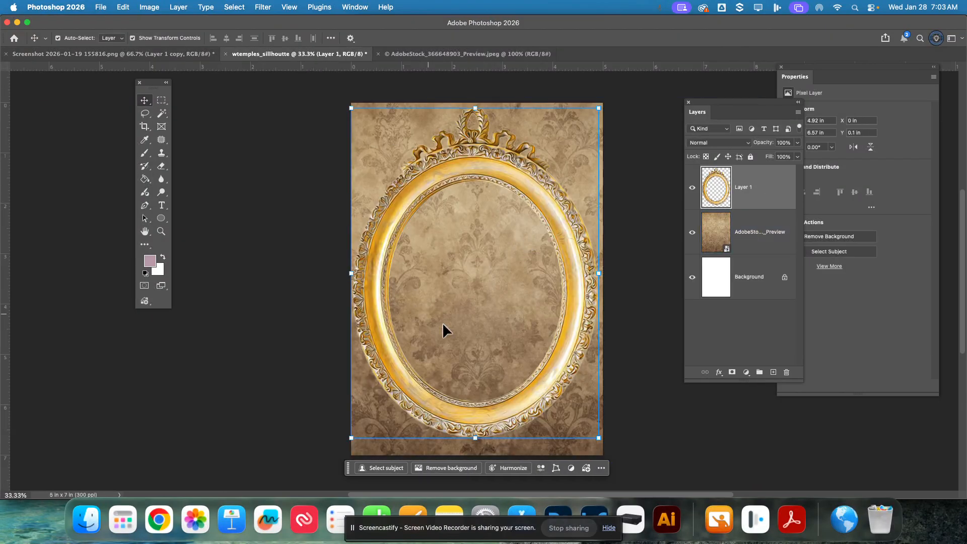
key("super+v")
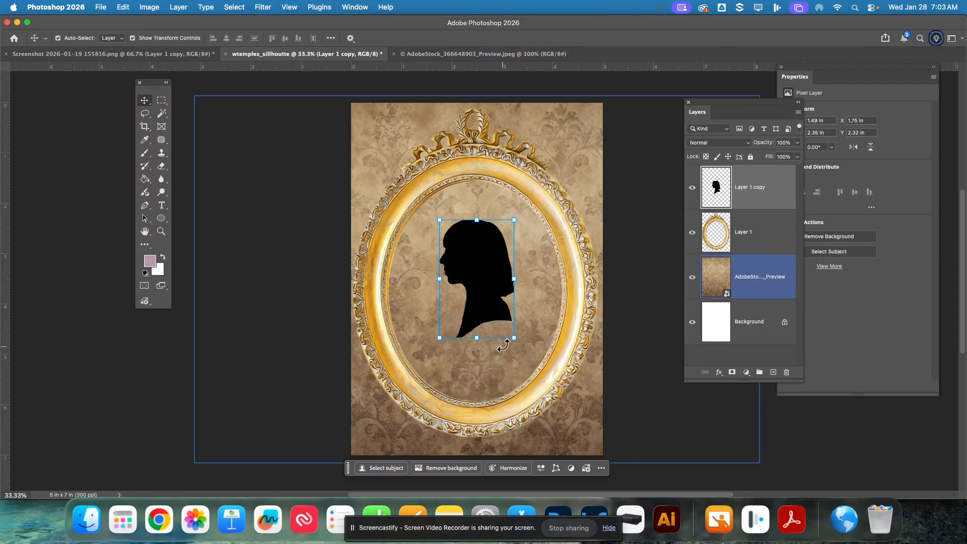
Enlarge the silhouette to about 2.57 by 3.96 inches, center it inside the oval frame, commit, and deselect the layers.
left_click_drag(510, 337, 550, 385)
left_click_drag(437, 221, 417, 185)
left_click_drag(487, 275, 483, 279)
key("Return")
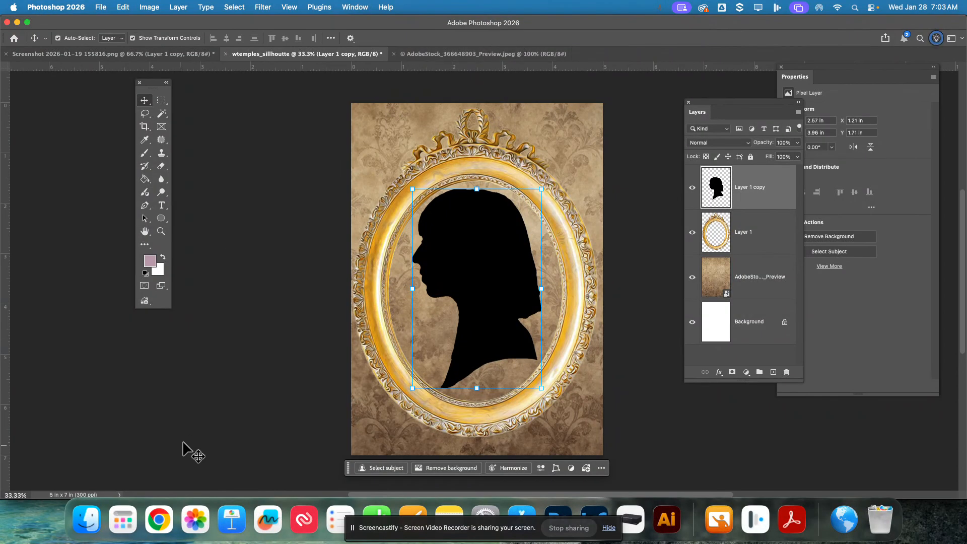
left_click(302, 127)
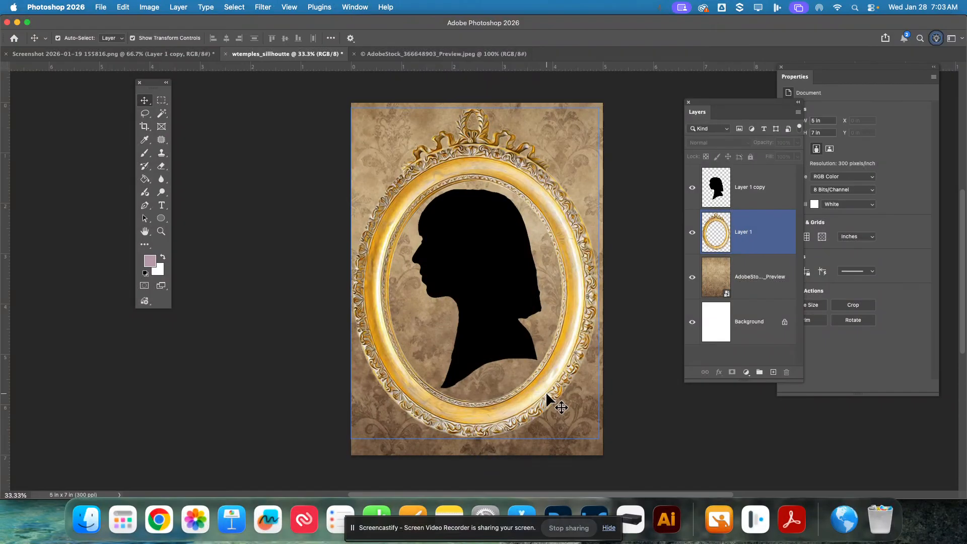
left_click(751, 169)
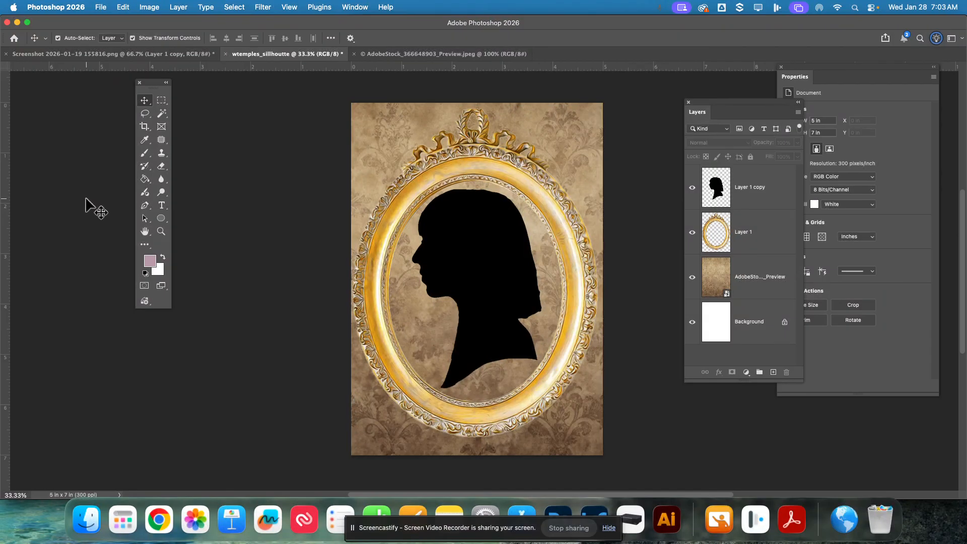
Save the framed silhouette in Photoshop format to the Silhoutte in Photoshop folder, searching for "photo" to find it, and replace the existing file.
left_click(100, 10)
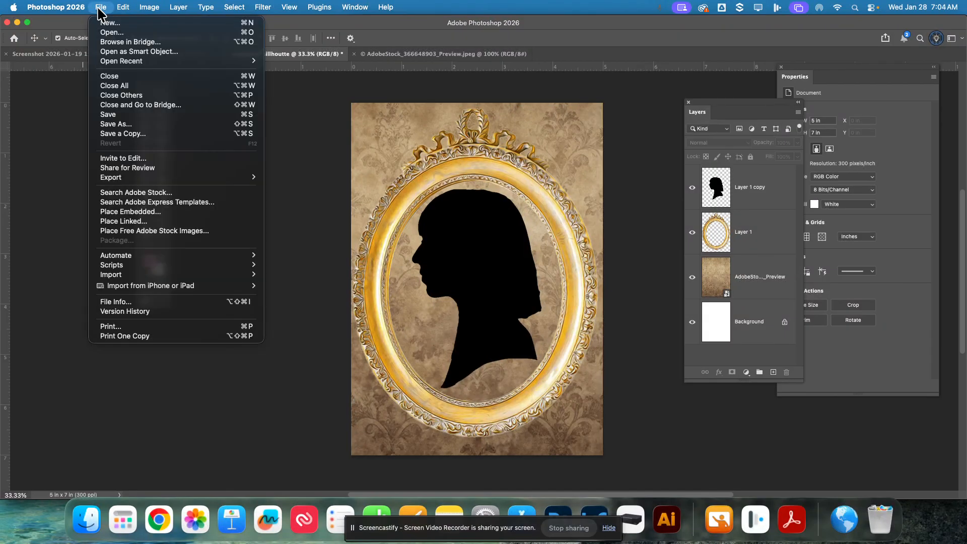
left_click(127, 125)
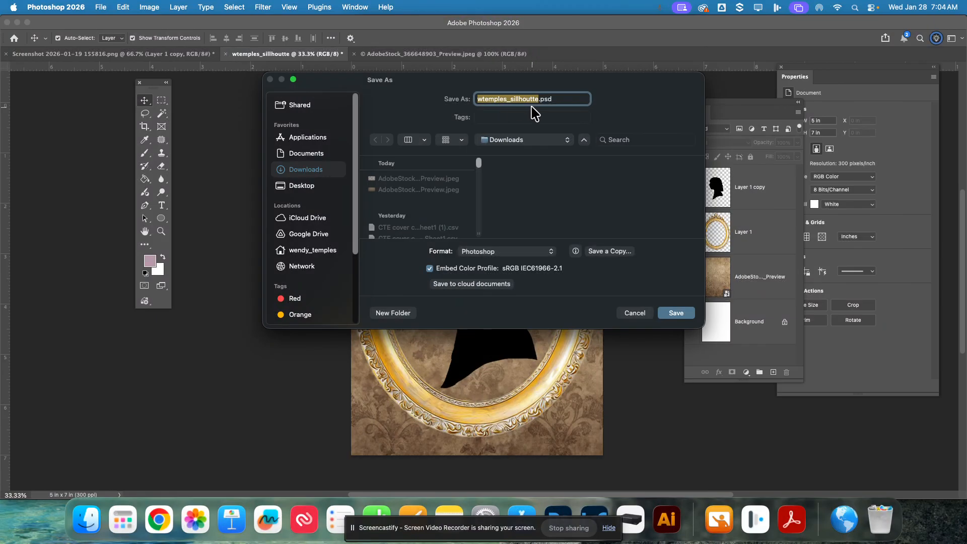
left_click(298, 237)
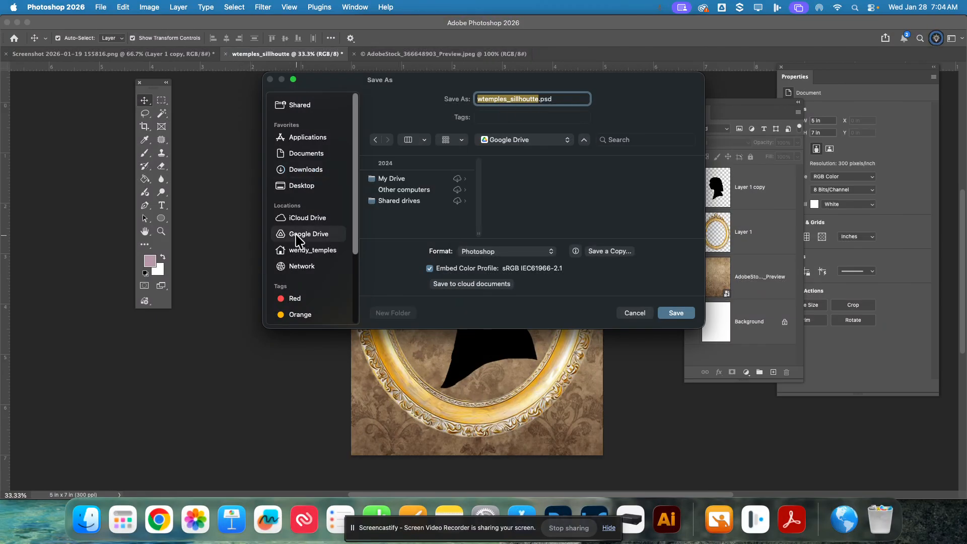
left_click(387, 179)
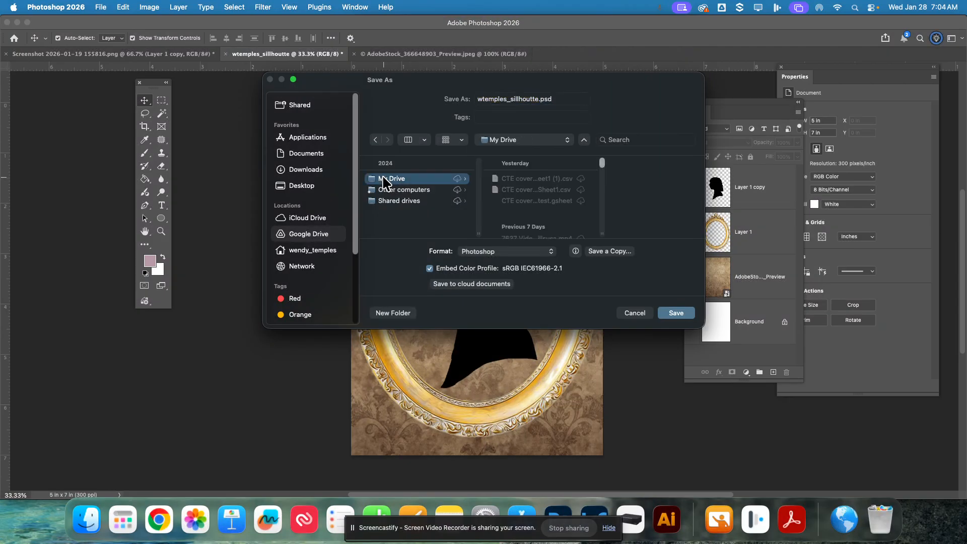
left_click(624, 141)
type("phot")
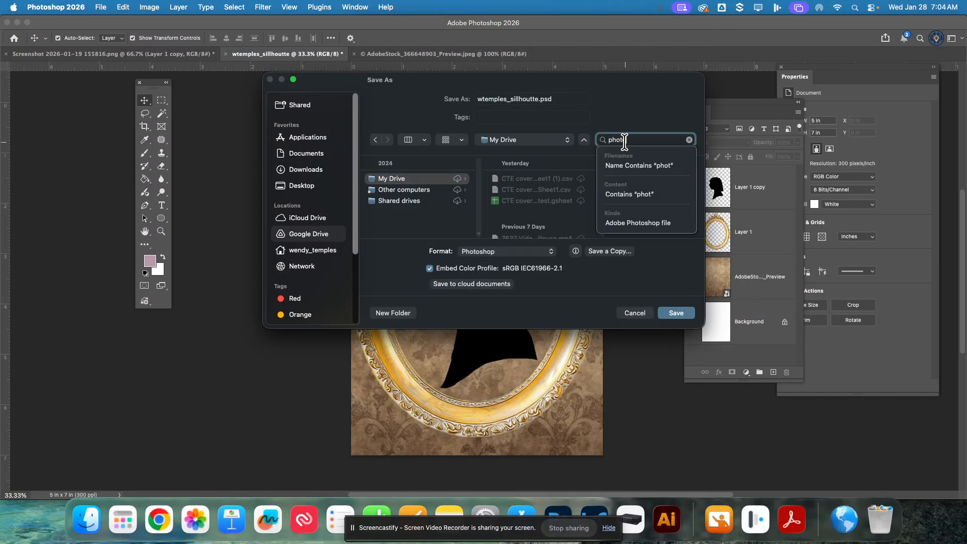
type("o")
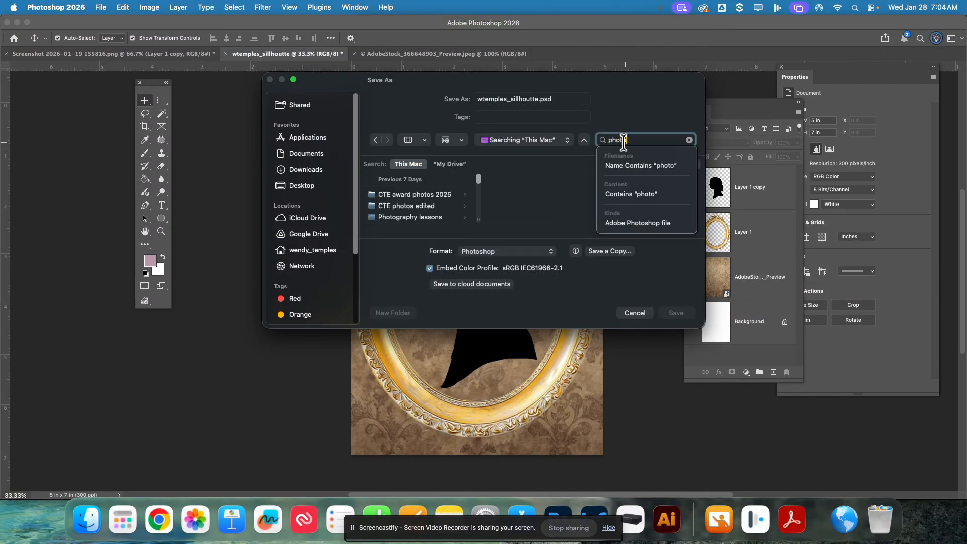
left_click(481, 220)
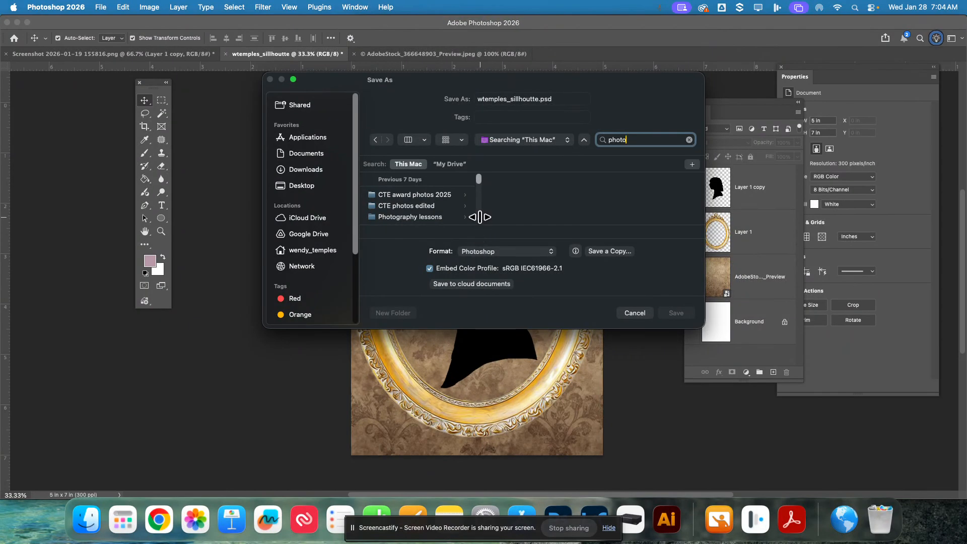
left_click(409, 193)
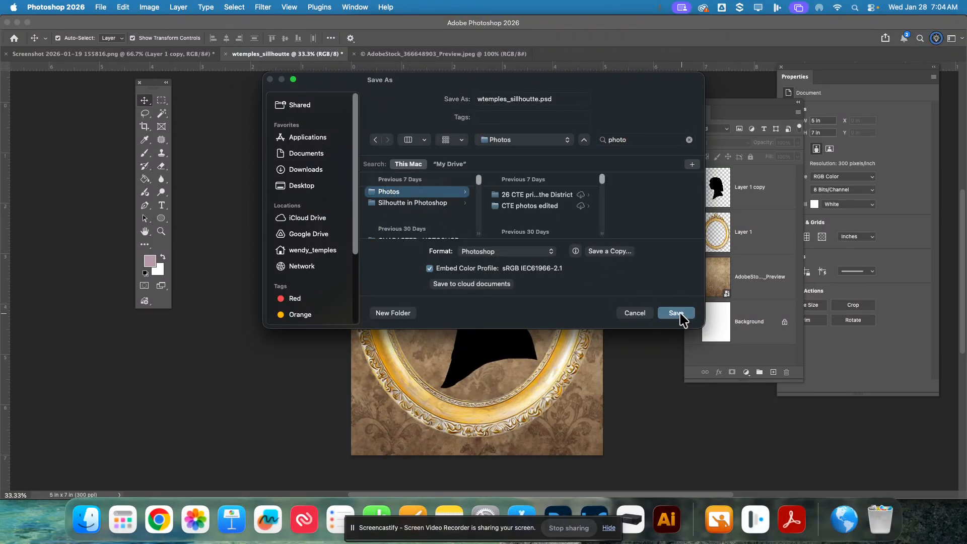
left_click(432, 204)
left_click(674, 315)
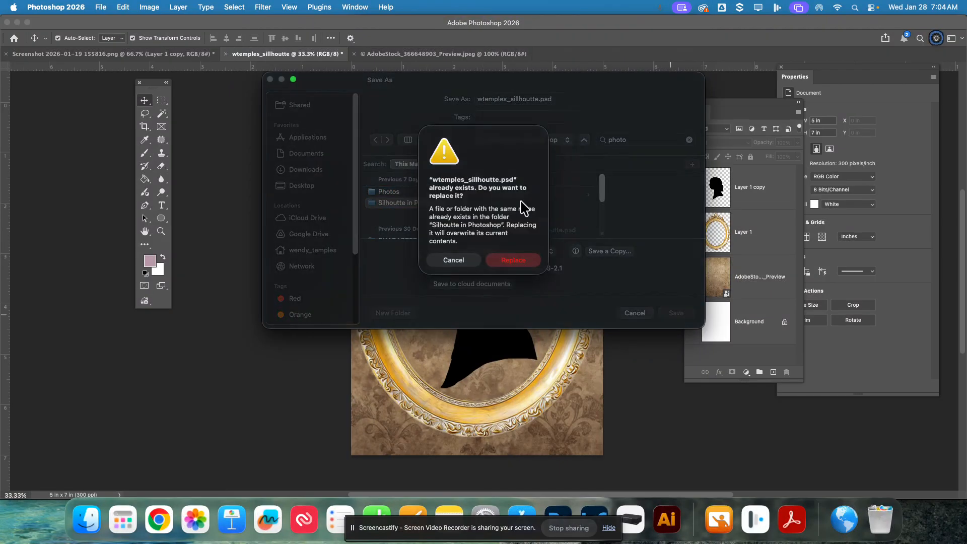
left_click(513, 262)
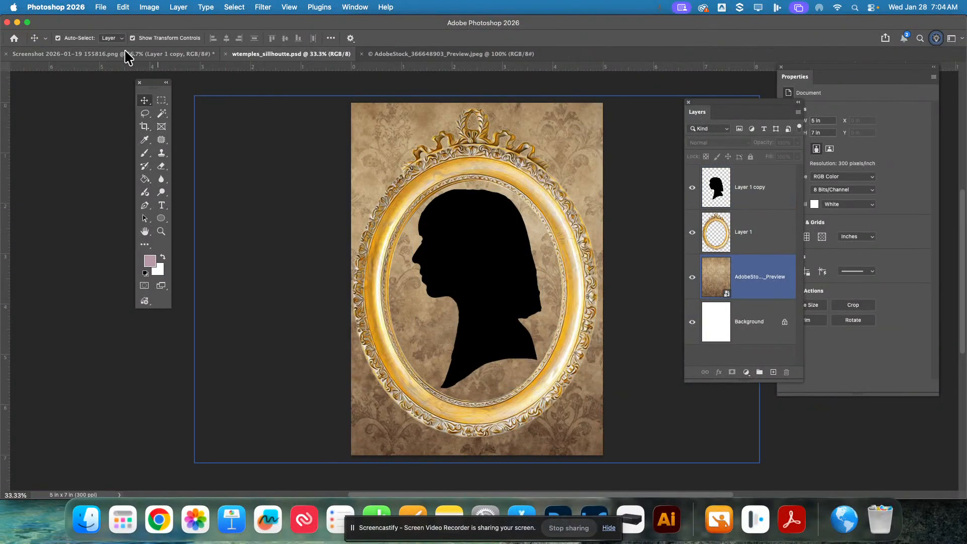
Set up an Export As of the framed silhouette in JPG format and proceed to choosing its save location.
left_click(101, 7)
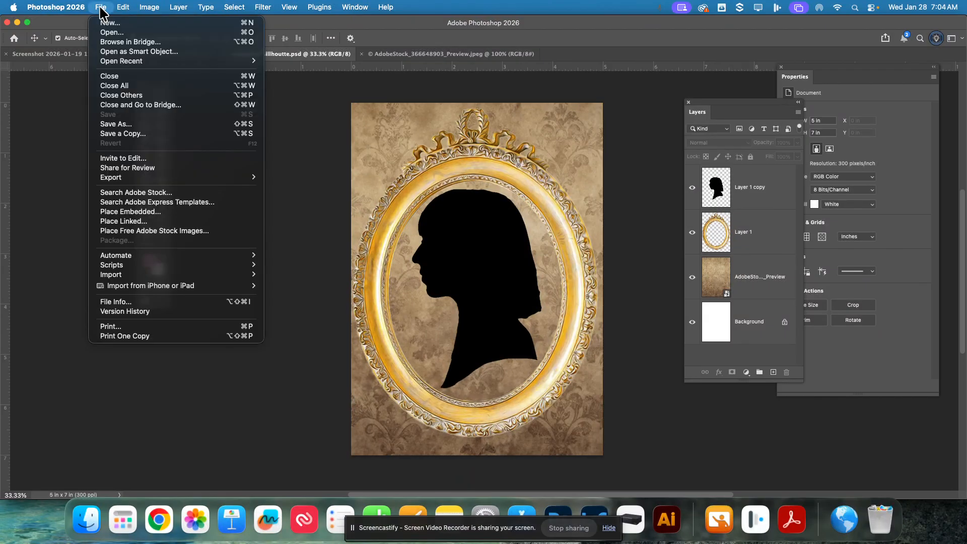
mouse_move(151, 179)
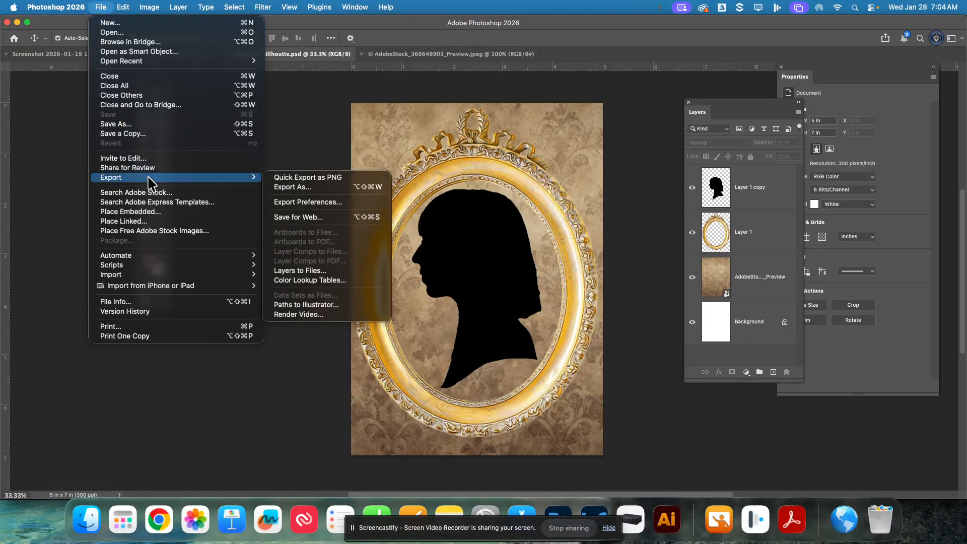
left_click(309, 188)
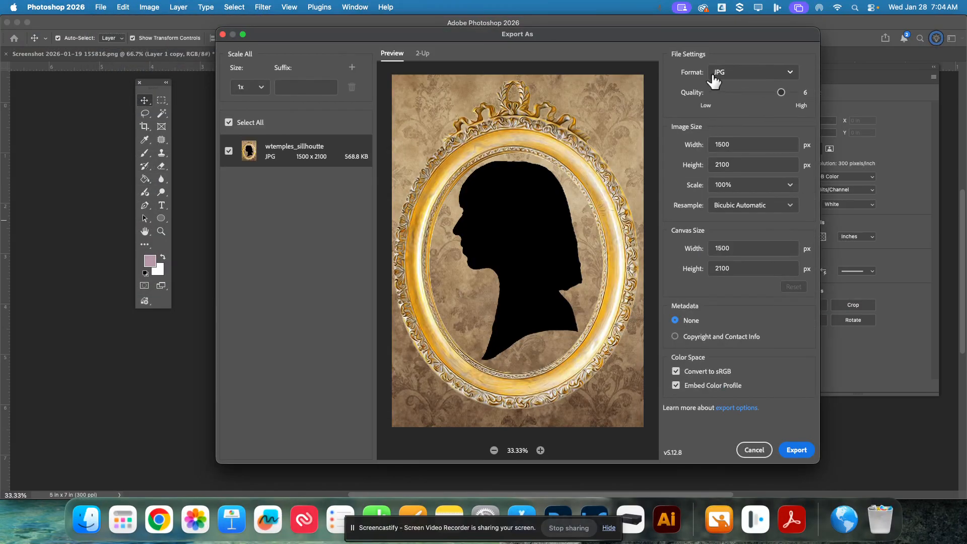
left_click(773, 80)
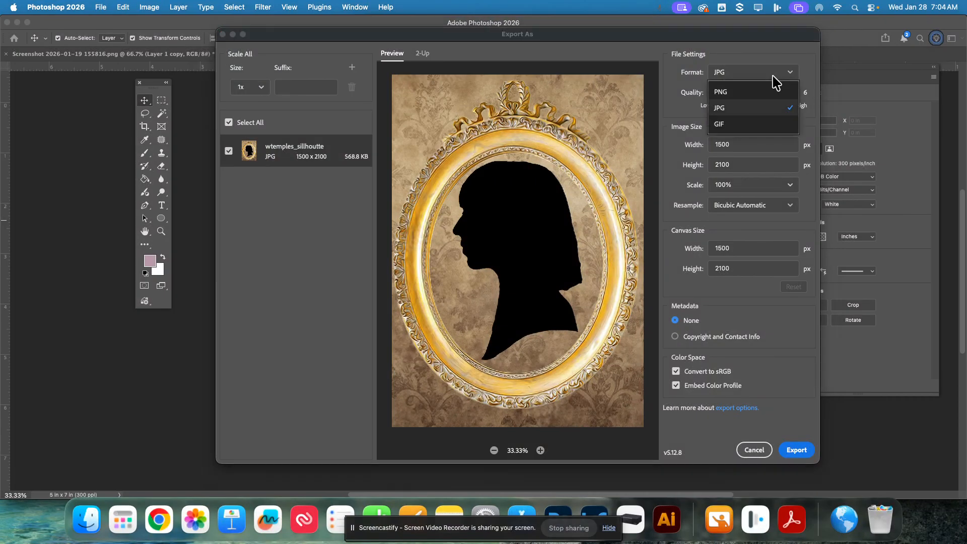
left_click(730, 109)
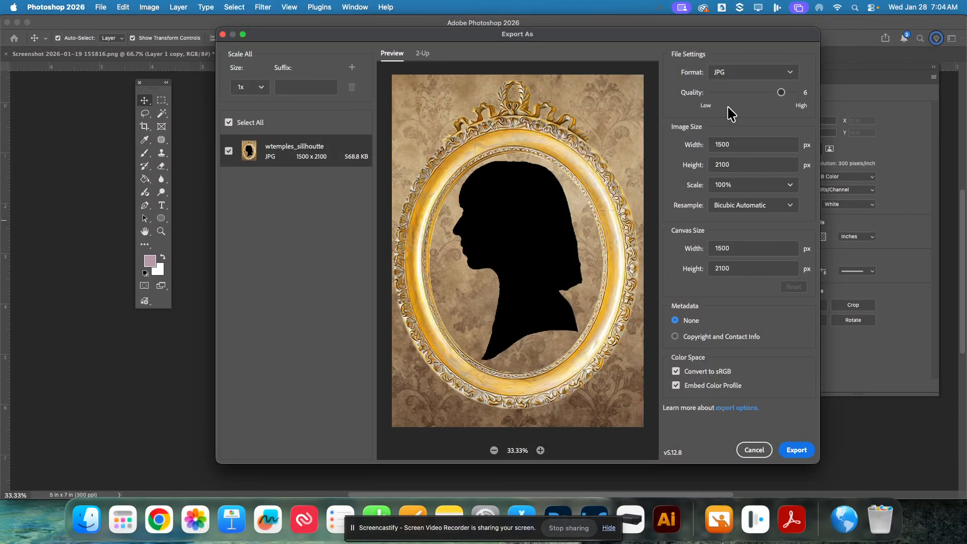
left_click(798, 458)
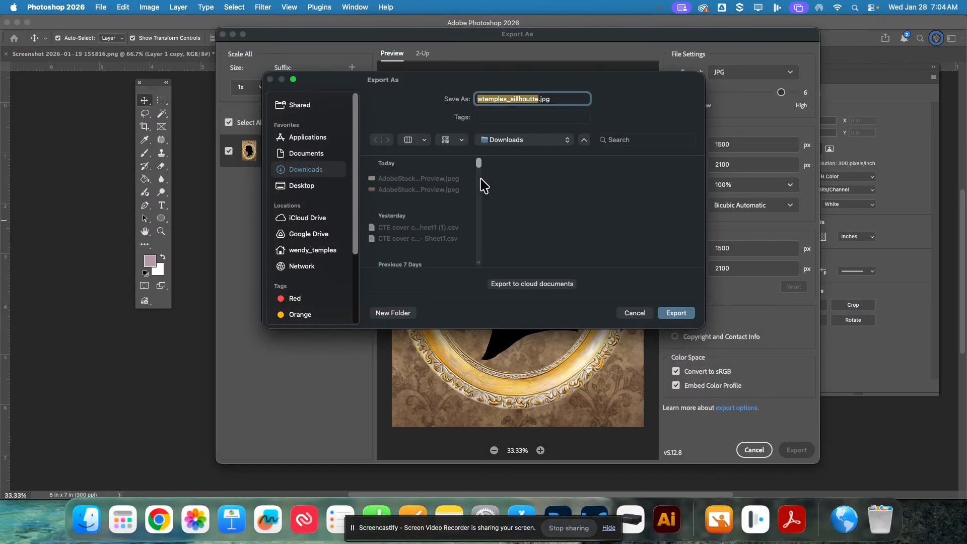
Choose the recent Silhoutte in Photoshop folder as the destination and export the JPG there.
left_click(533, 148)
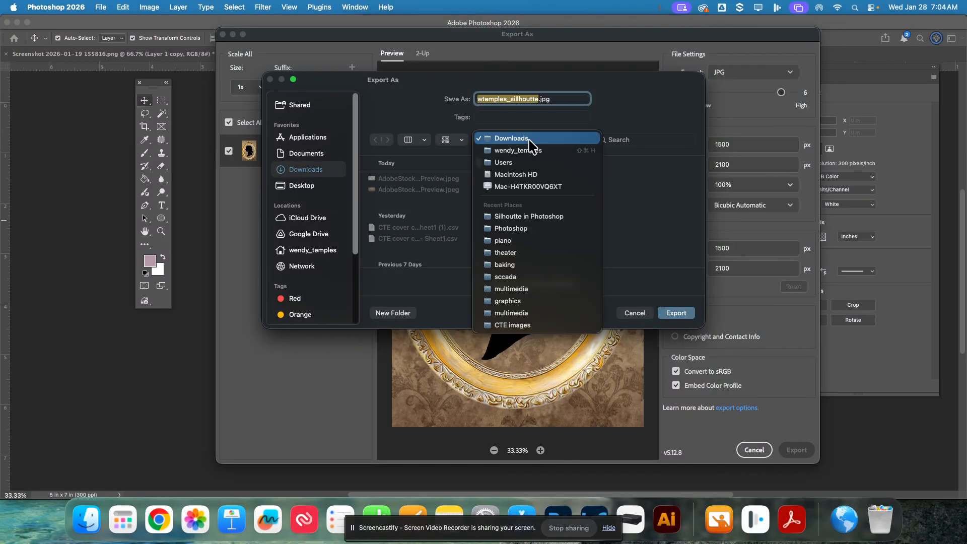
left_click(529, 141)
left_click(585, 142)
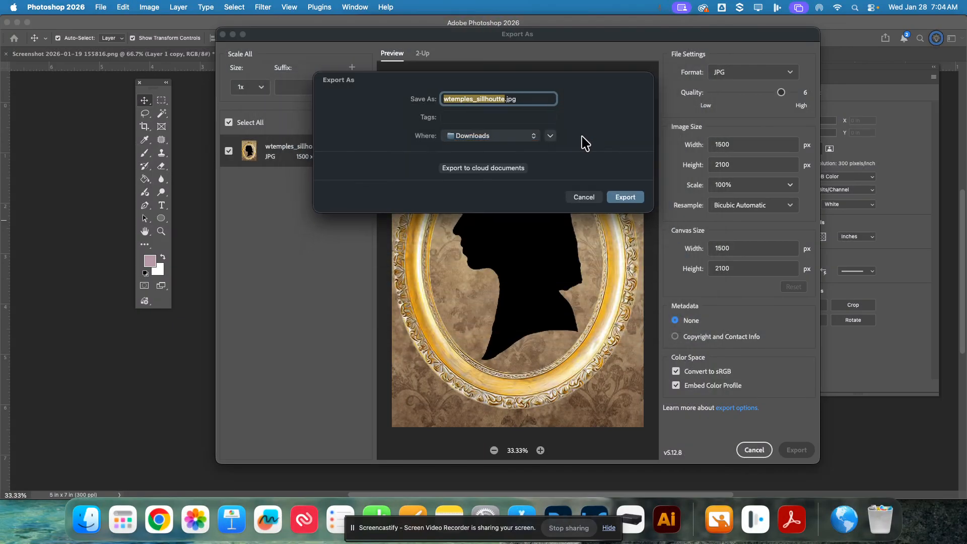
left_click(551, 137)
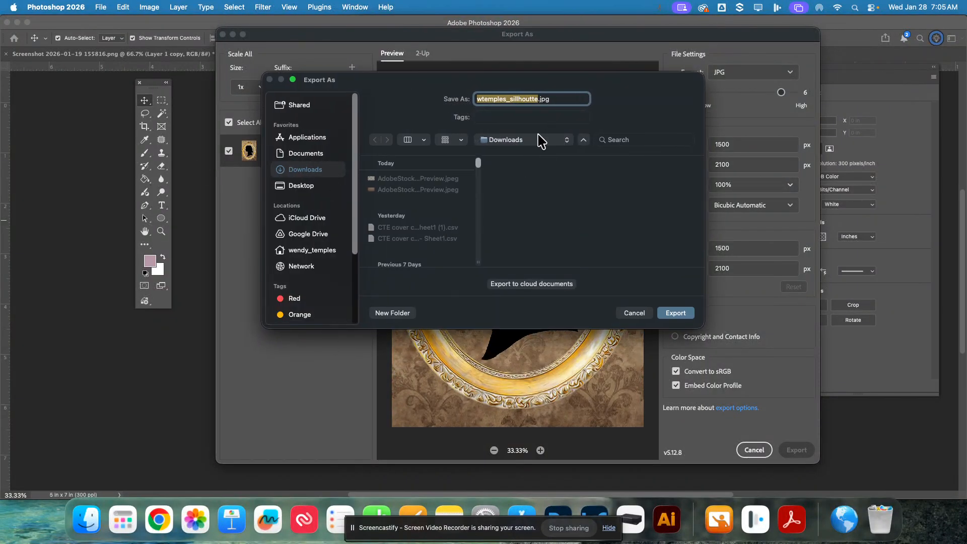
left_click(517, 147)
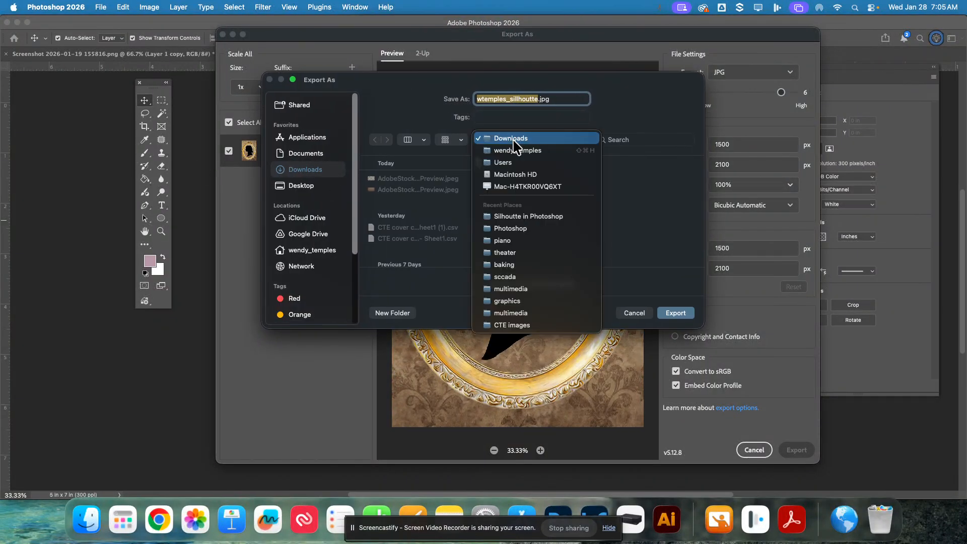
left_click(531, 218)
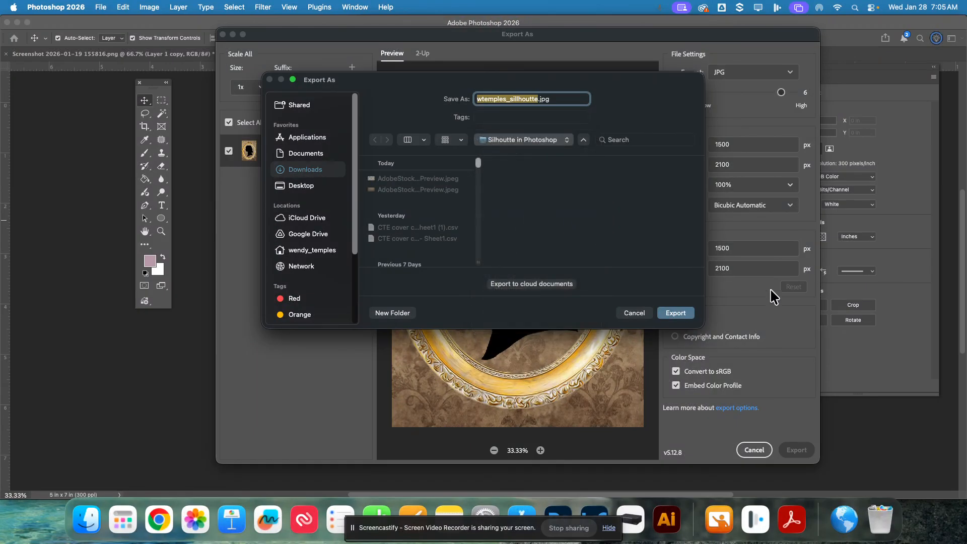
left_click(671, 325)
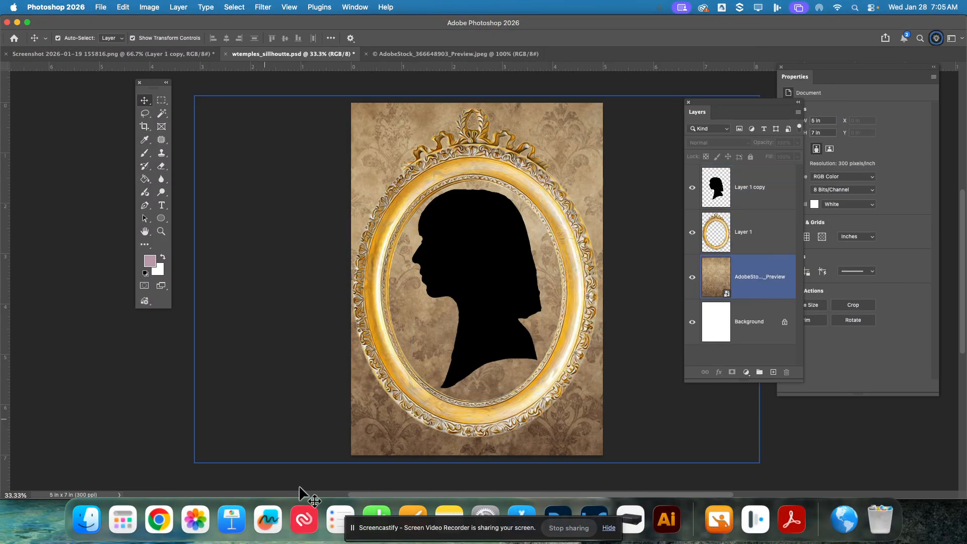
Switch to Chrome and show the Create a silhouette portrait assignment in Google Classroom.
left_click(160, 518)
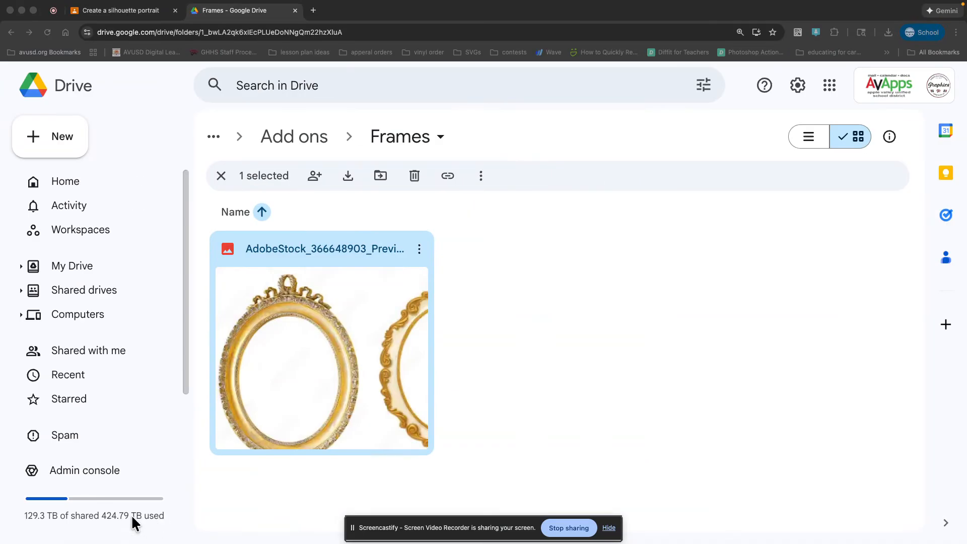
left_click(81, 9)
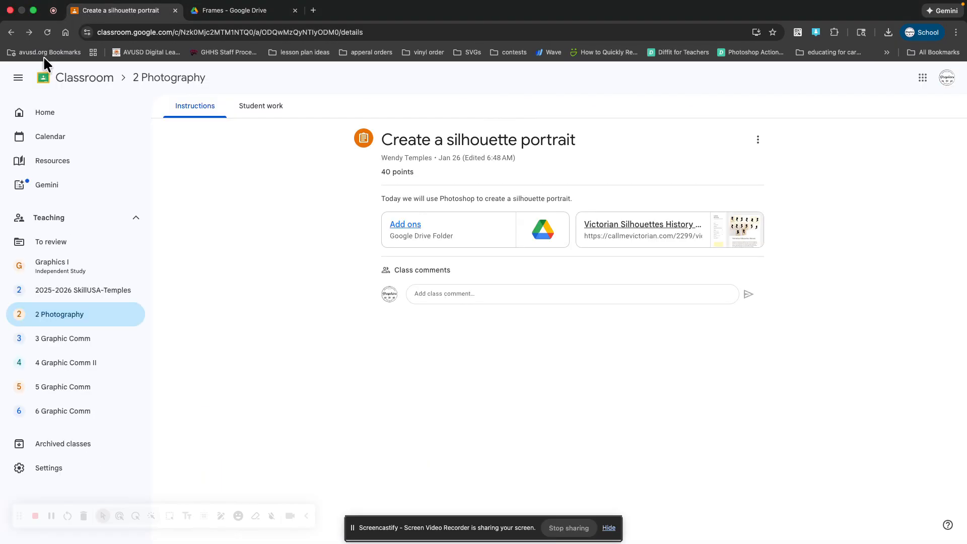